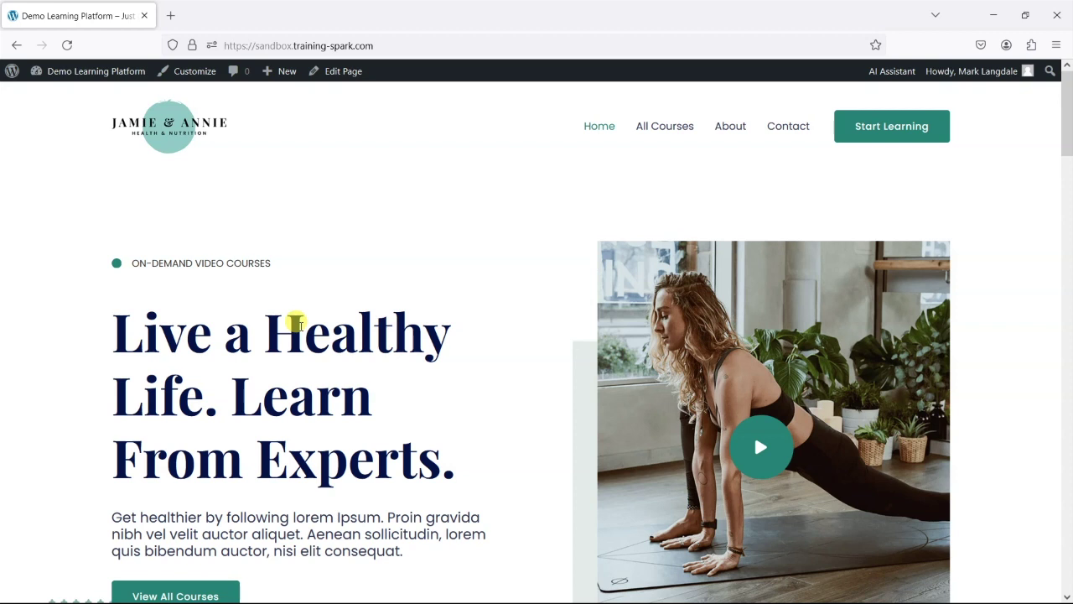
- Open the site's admin dashboard and view the list of LearnDash groups
{"action": "mouse_move", "coordinate": [72, 70]}
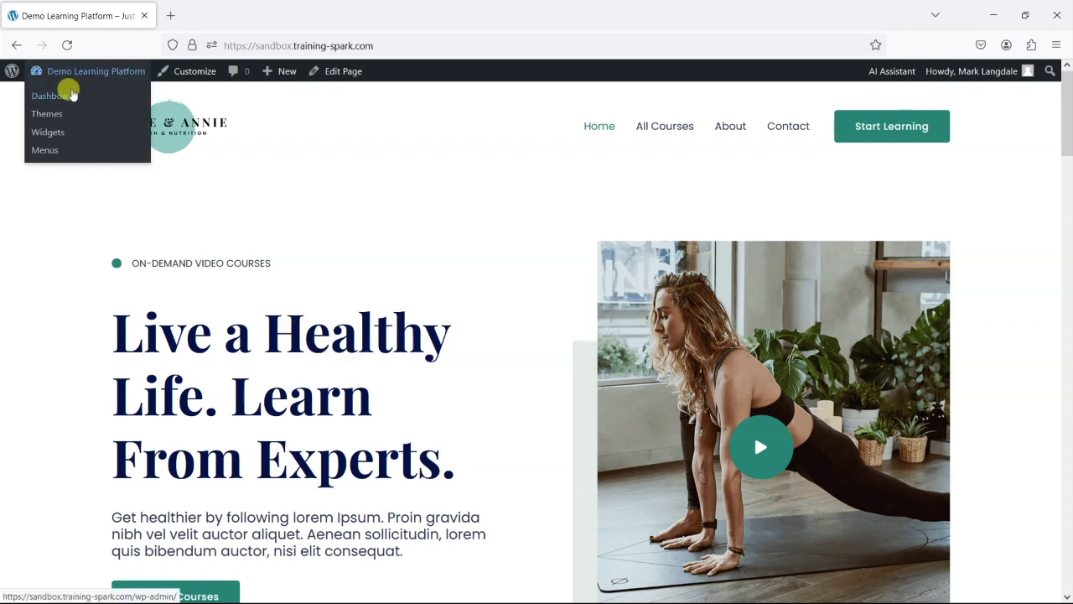
{"action": "left_click", "coordinate": [51, 96]}
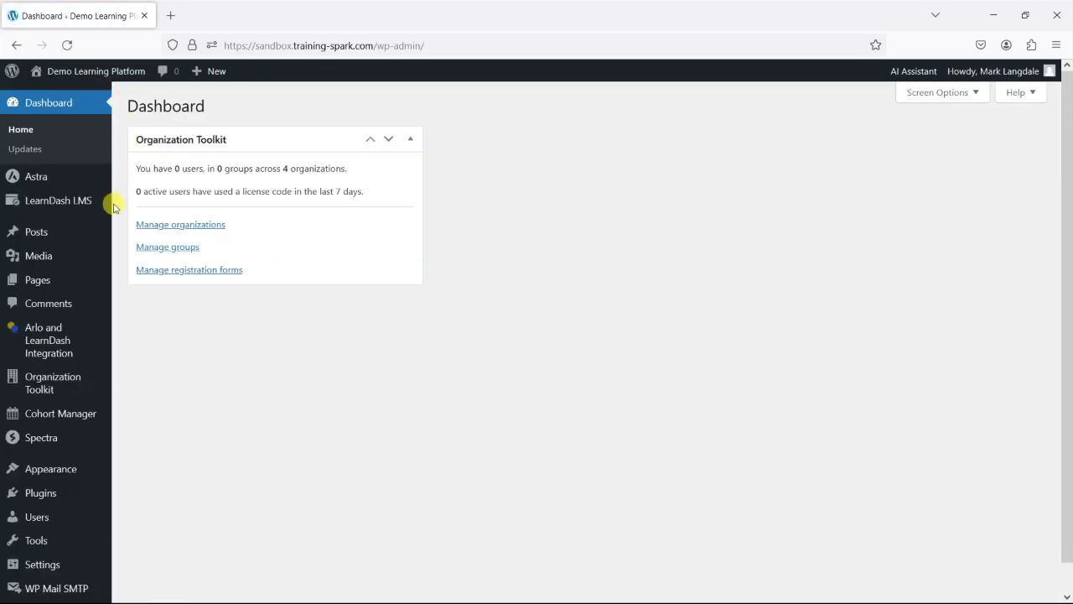
{"action": "mouse_move", "coordinate": [64, 206]}
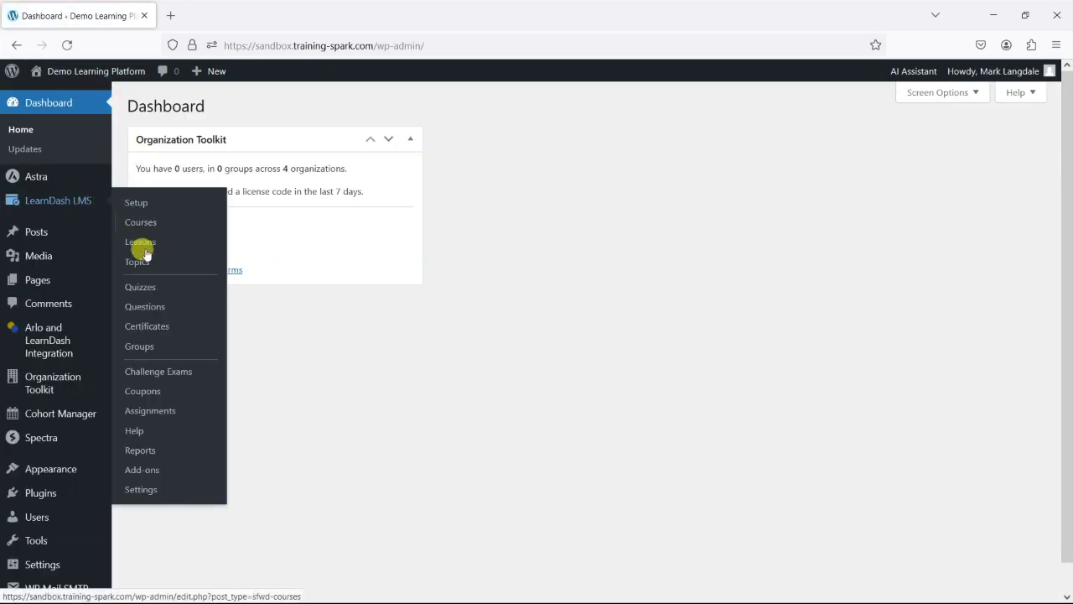
{"action": "left_click", "coordinate": [139, 347]}
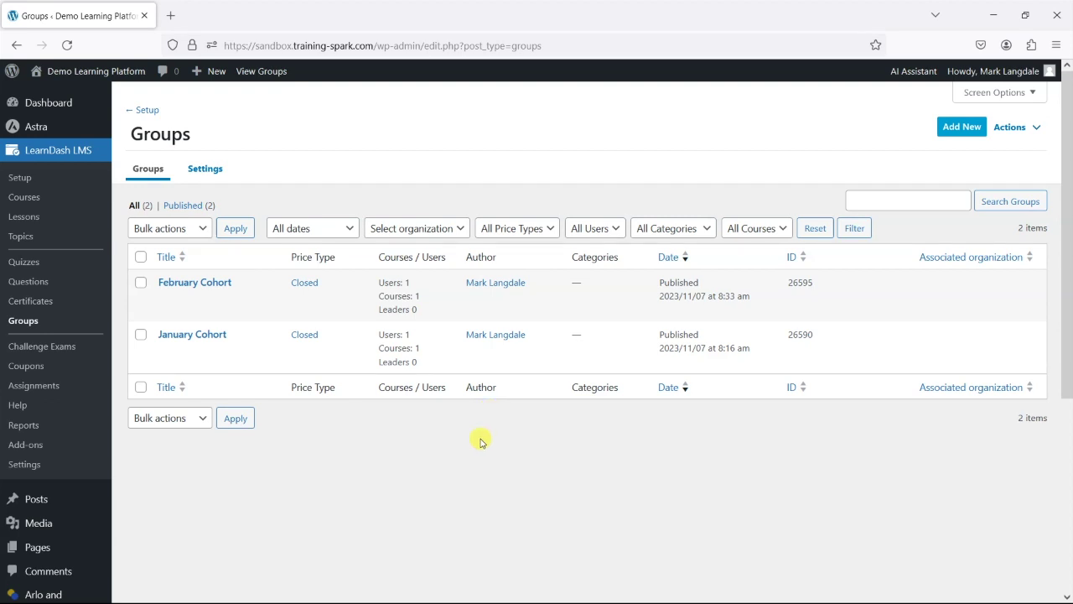
{"action": "scroll", "coordinate": [483, 442], "scroll_direction": "down", "scroll_amount": 3}
- Open the live site alongside the admin area and go to the LearnDash 101 course from All Courses
{"action": "mouse_move", "coordinate": [88, 78]}
{"action": "middle_click", "coordinate": [98, 95]}
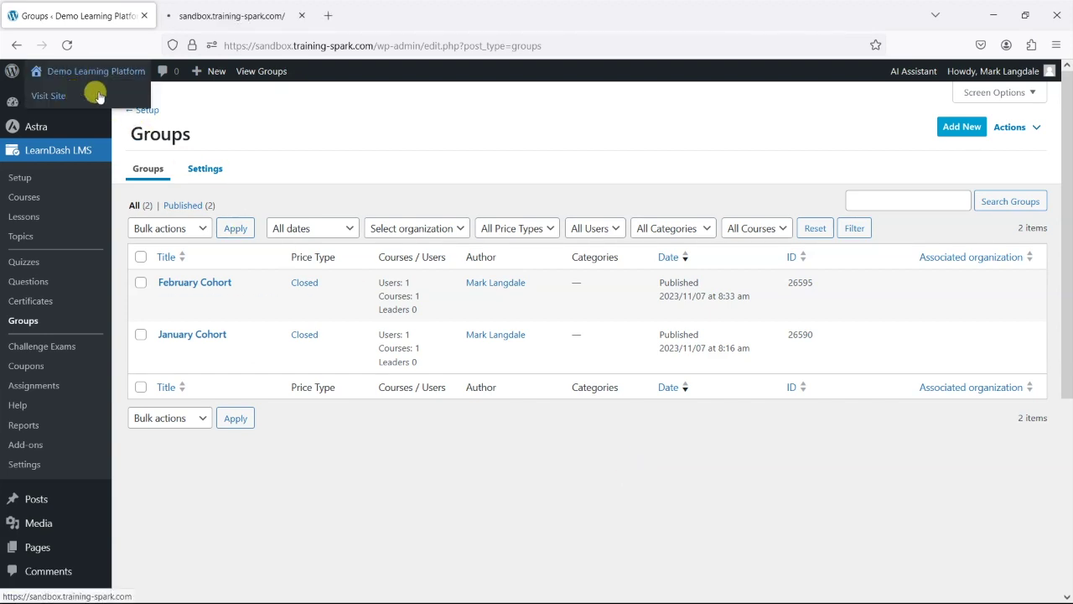
{"action": "left_click", "coordinate": [233, 12]}
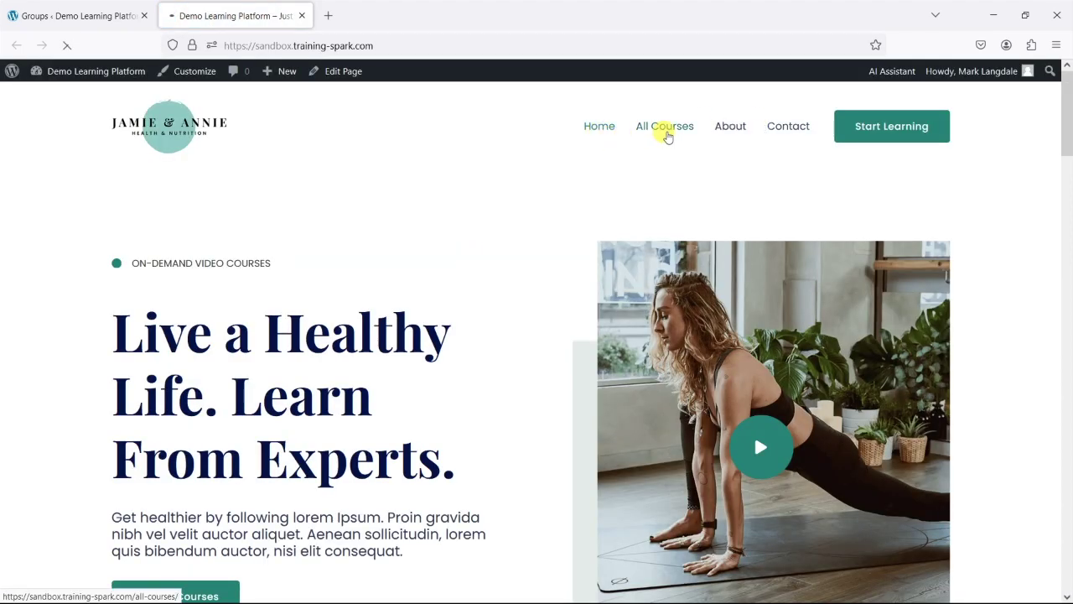
{"action": "left_click", "coordinate": [667, 132]}
{"action": "scroll", "coordinate": [338, 271], "scroll_direction": "down", "scroll_amount": 5}
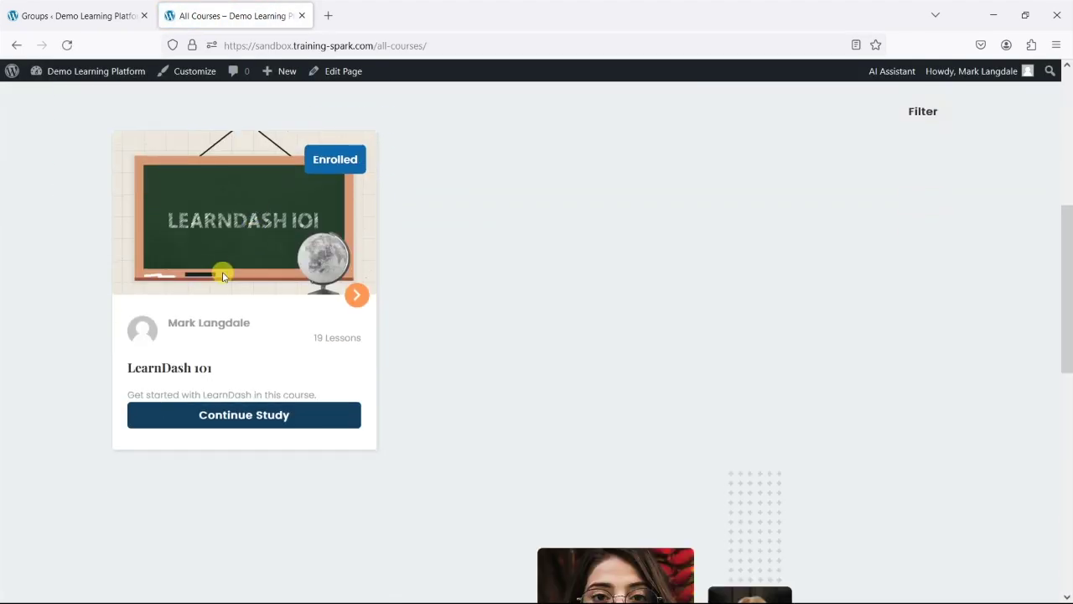
{"action": "left_click", "coordinate": [216, 376]}
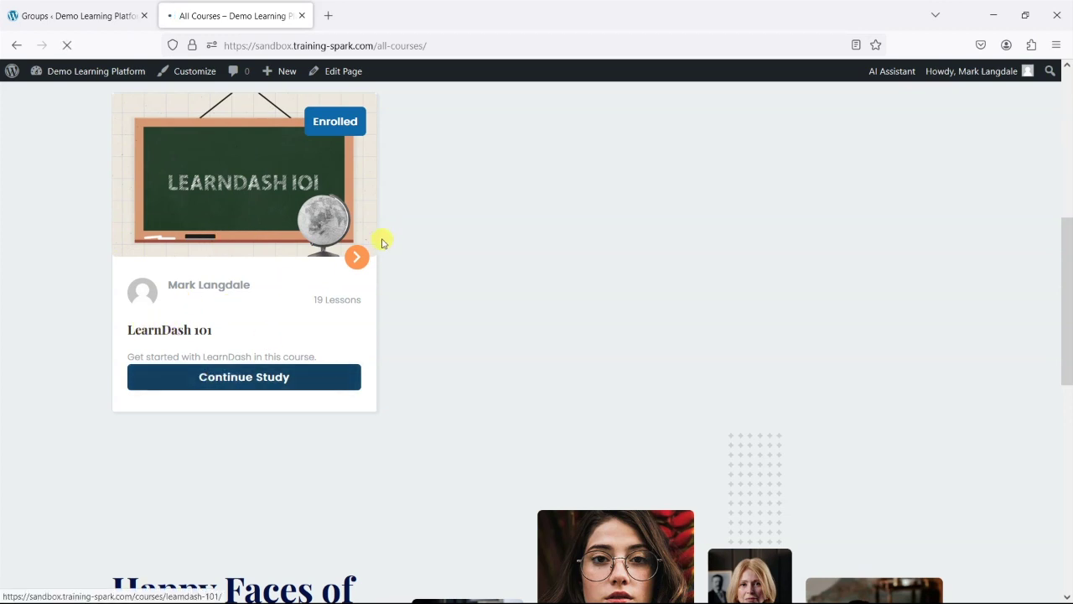
- Examine the LearnDash 101 course page, including its progress bar and the lessons in each section
{"action": "scroll", "coordinate": [635, 349], "scroll_direction": "down", "scroll_amount": 4}
{"action": "scroll", "coordinate": [474, 313], "scroll_direction": "down", "scroll_amount": 15}
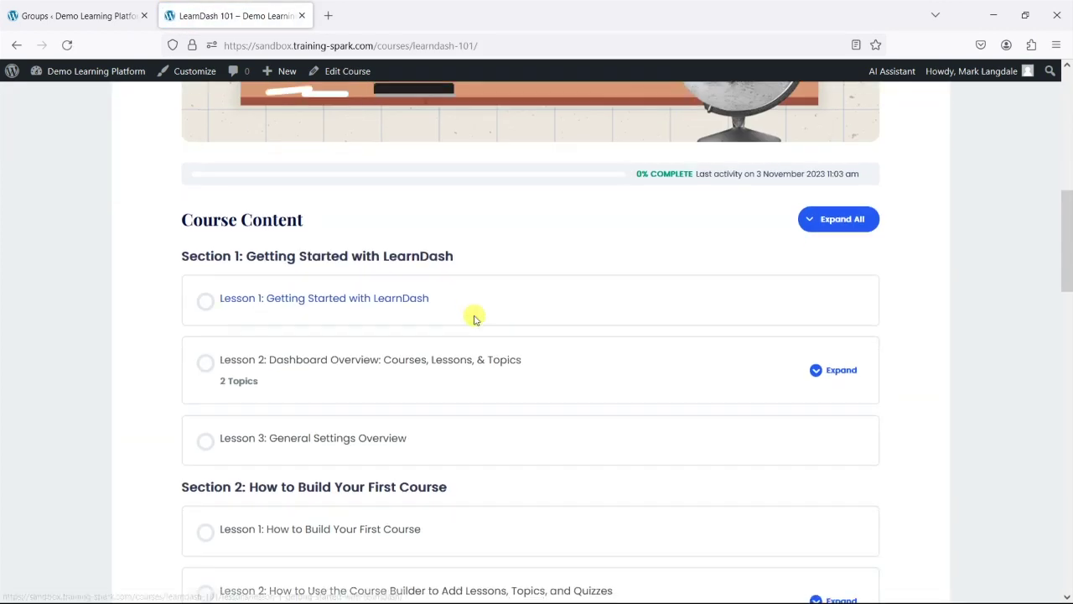
{"action": "scroll", "coordinate": [480, 400], "scroll_direction": "up", "scroll_amount": 2}
{"action": "scroll", "coordinate": [480, 400], "scroll_direction": "up", "scroll_amount": 15}
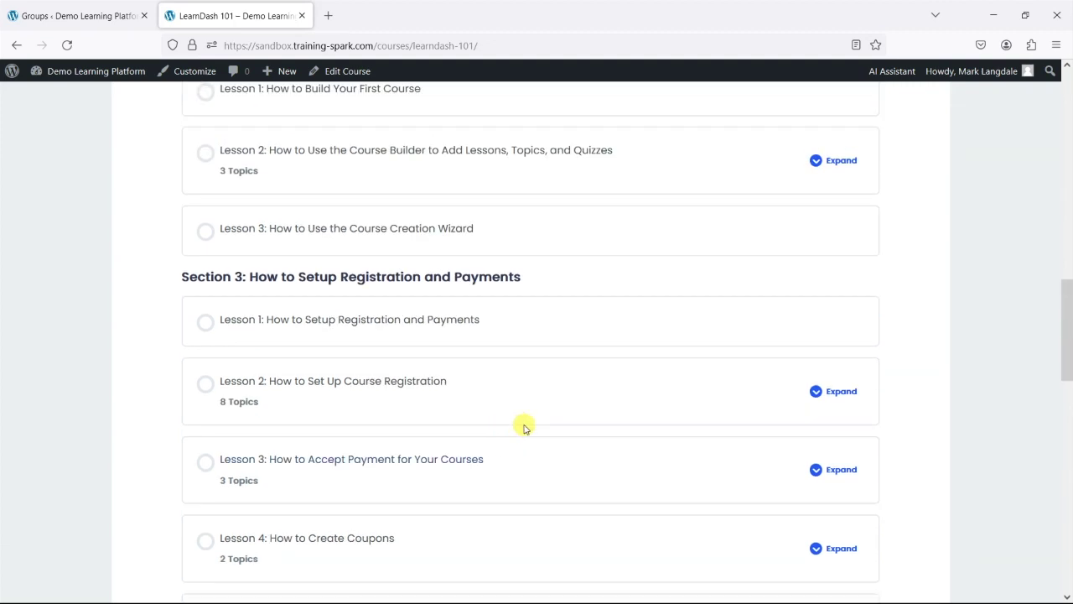
{"action": "scroll", "coordinate": [526, 333], "scroll_direction": "down", "scroll_amount": 2}
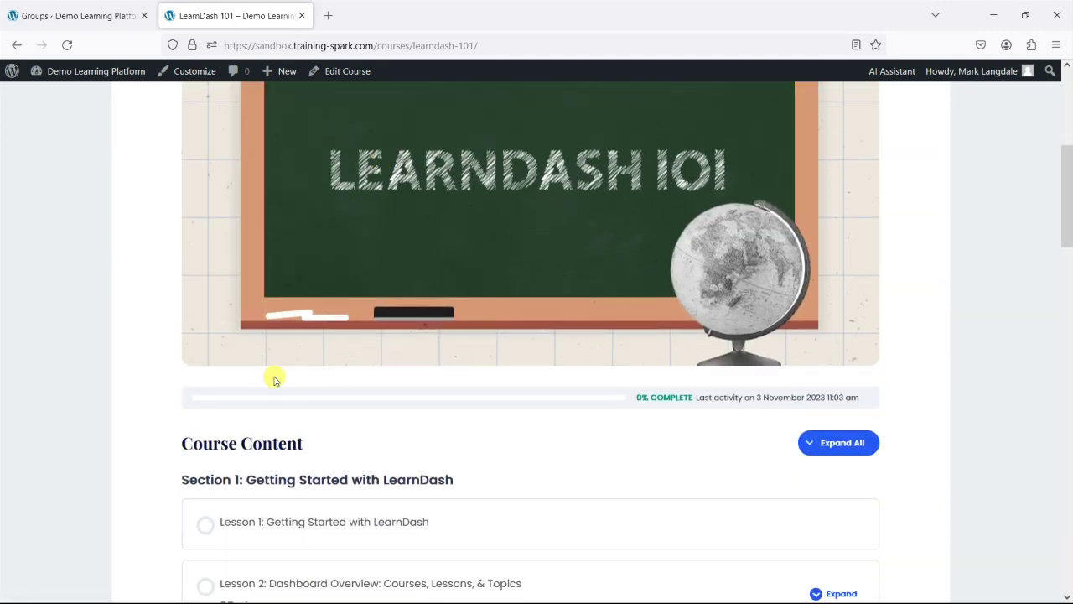
{"action": "scroll", "coordinate": [256, 439], "scroll_direction": "down", "scroll_amount": 2}
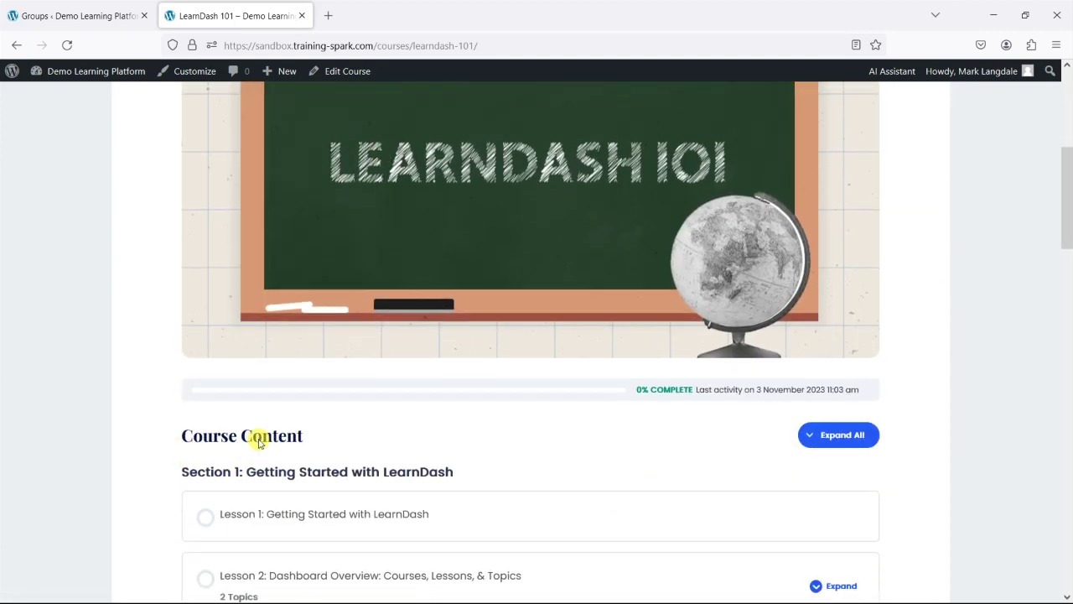
{"action": "scroll", "coordinate": [427, 378], "scroll_direction": "up", "scroll_amount": 2}
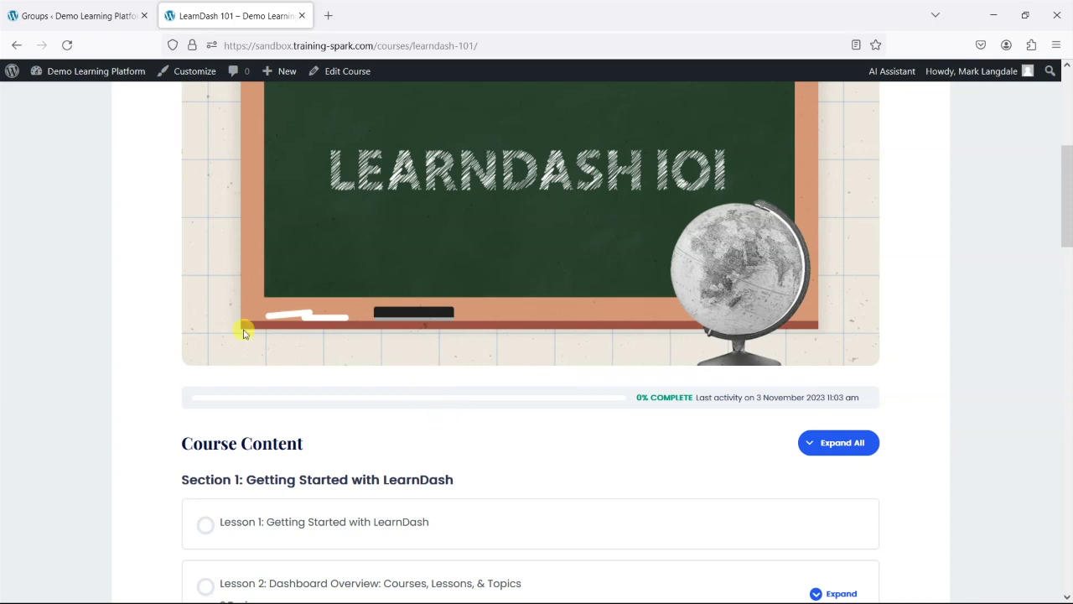
- Return to the site admin and open the Cohort Workflows page of Cohort Manager
{"action": "left_click", "coordinate": [48, 15]}
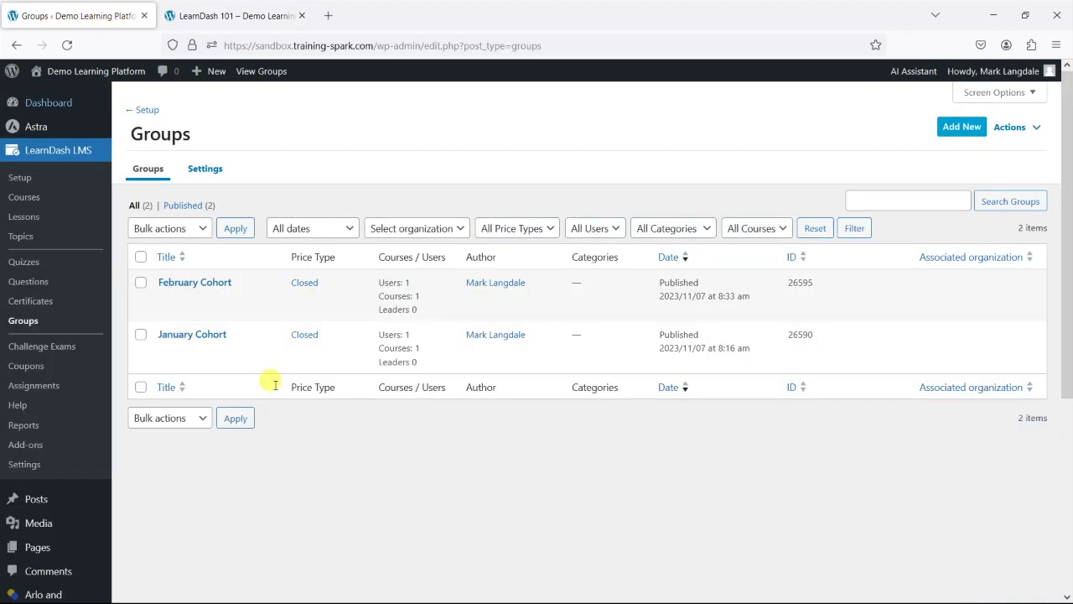
{"action": "scroll", "coordinate": [336, 492], "scroll_direction": "down", "scroll_amount": 4}
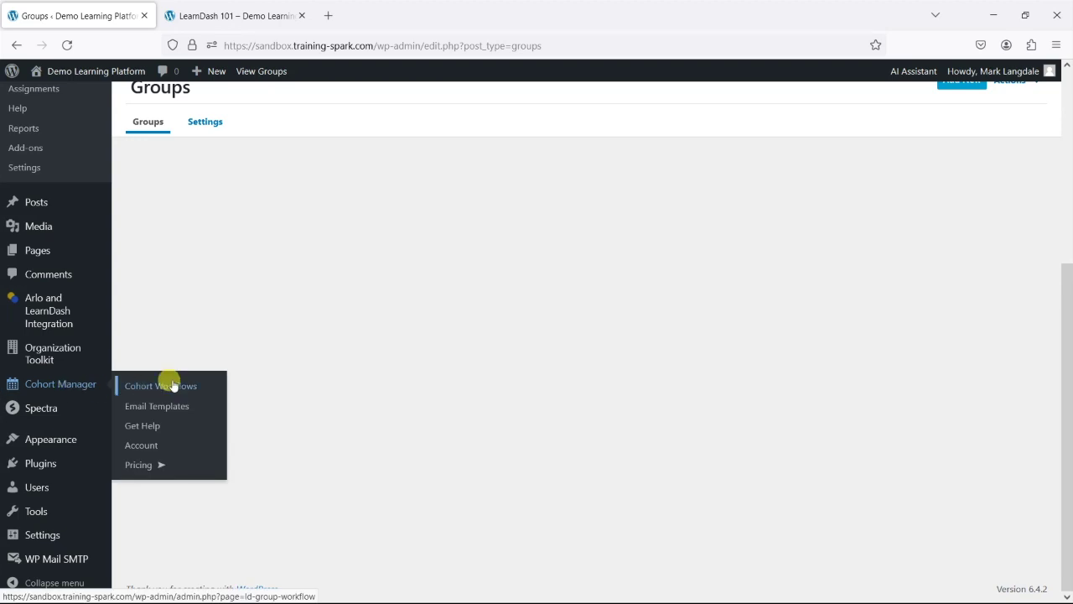
{"action": "left_click", "coordinate": [172, 386]}
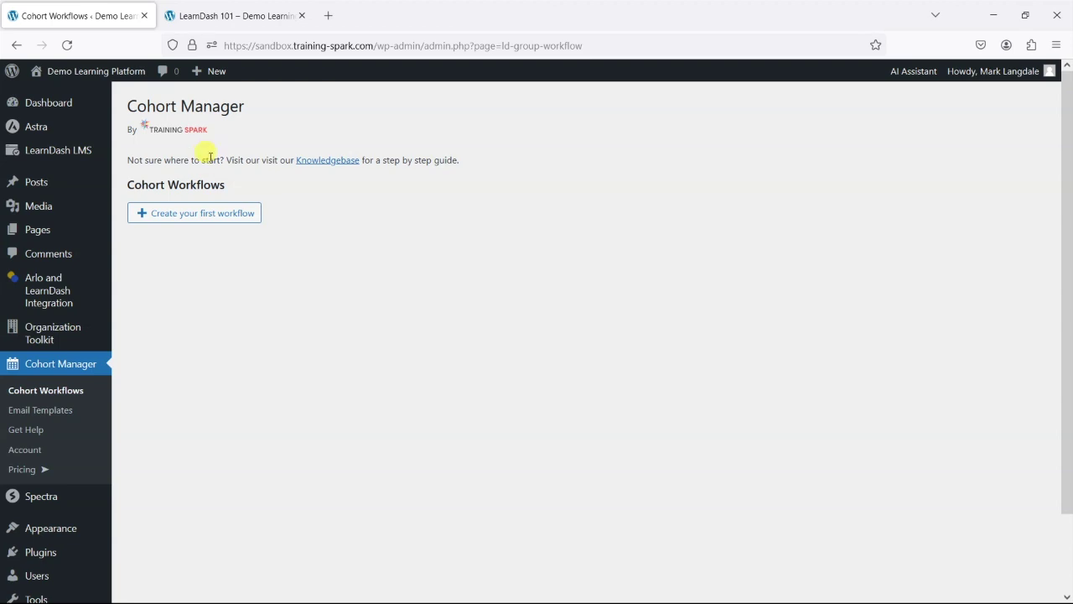
- Create a workflow named January Cohort for the January Cohort group and the LearnDash 101 course, using the Specific dates format
{"action": "left_click", "coordinate": [215, 214]}
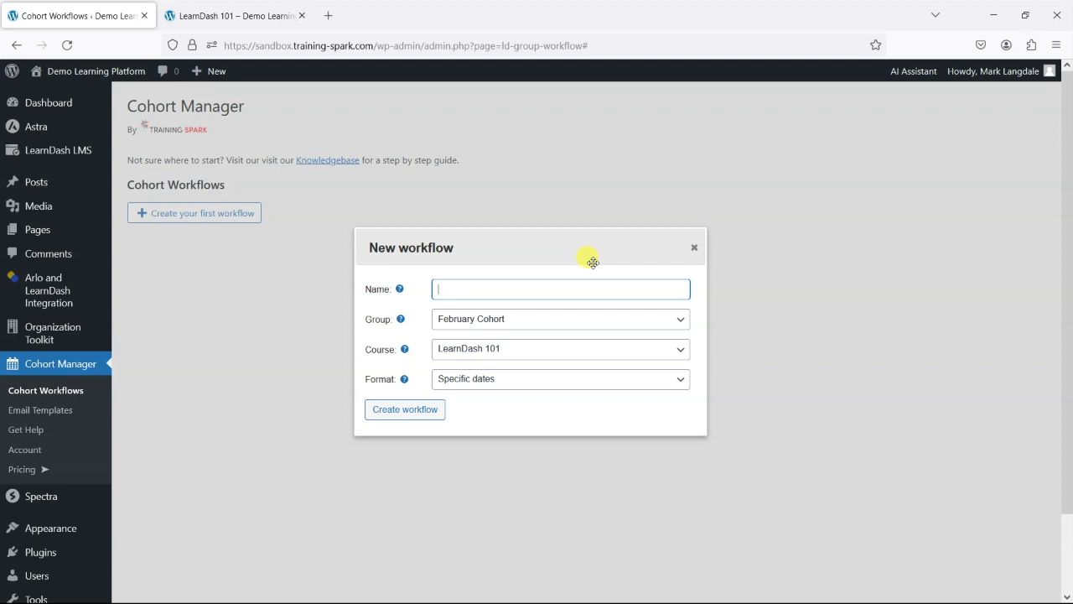
{"action": "type", "text": "January Cohort"}
{"action": "left_click", "coordinate": [451, 319]}
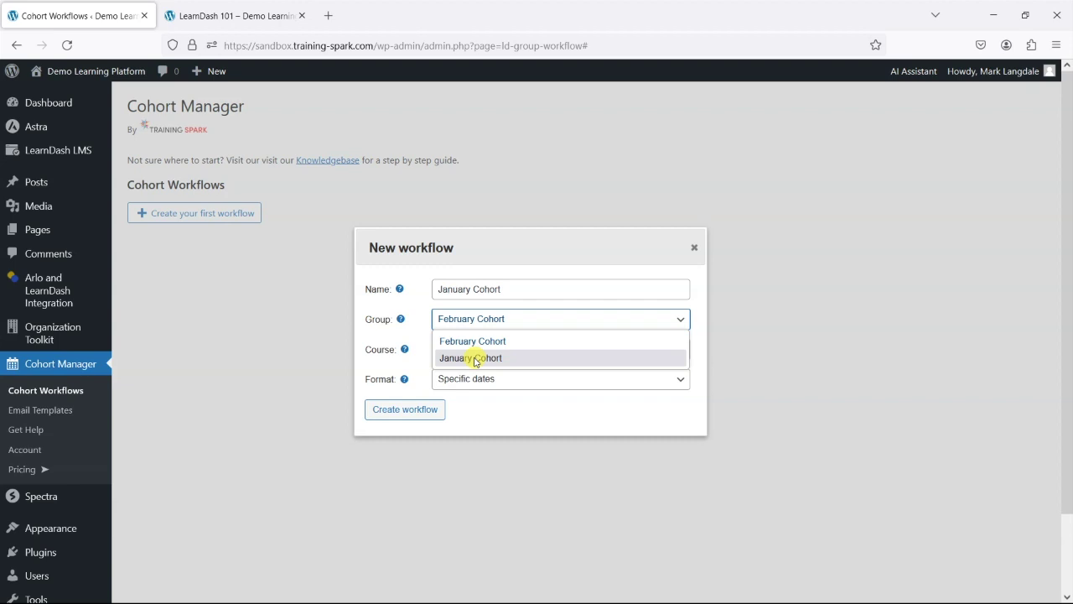
{"action": "left_click", "coordinate": [474, 359]}
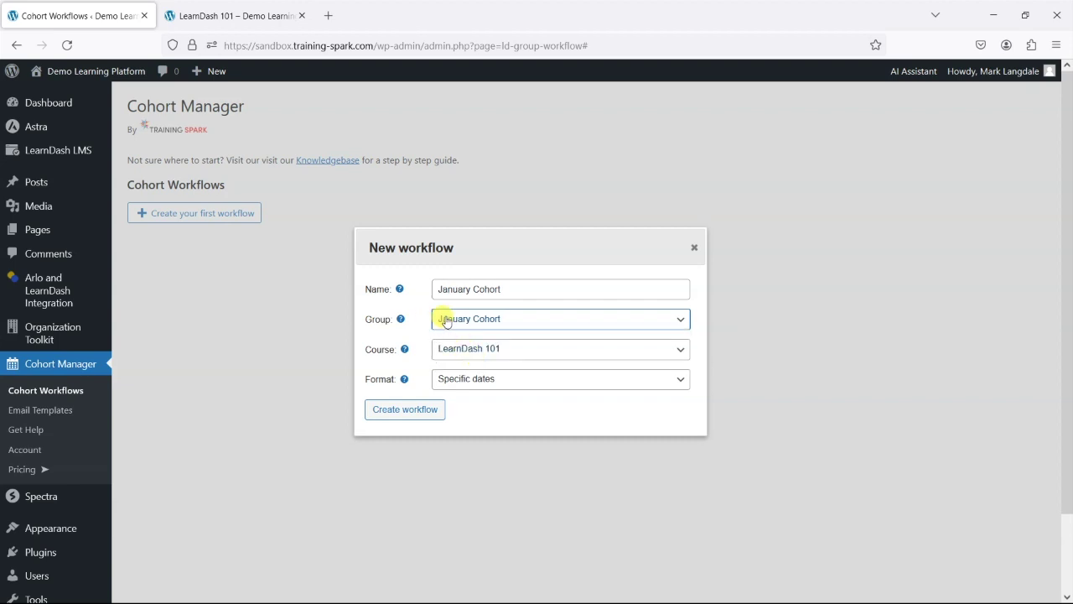
{"action": "left_click", "coordinate": [492, 355]}
{"action": "left_click", "coordinate": [493, 369]}
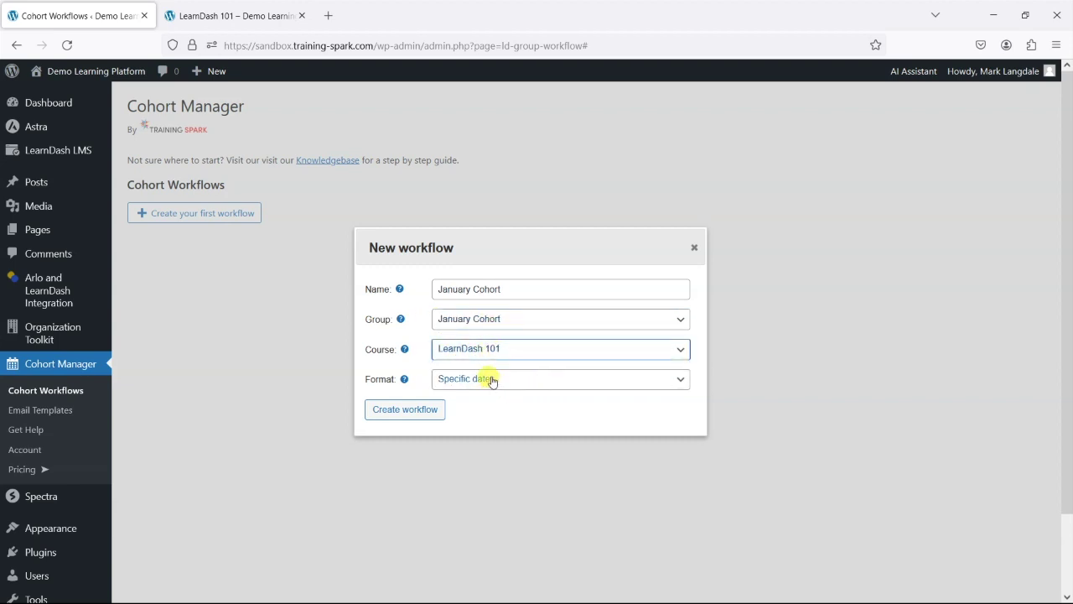
{"action": "left_click", "coordinate": [492, 380]}
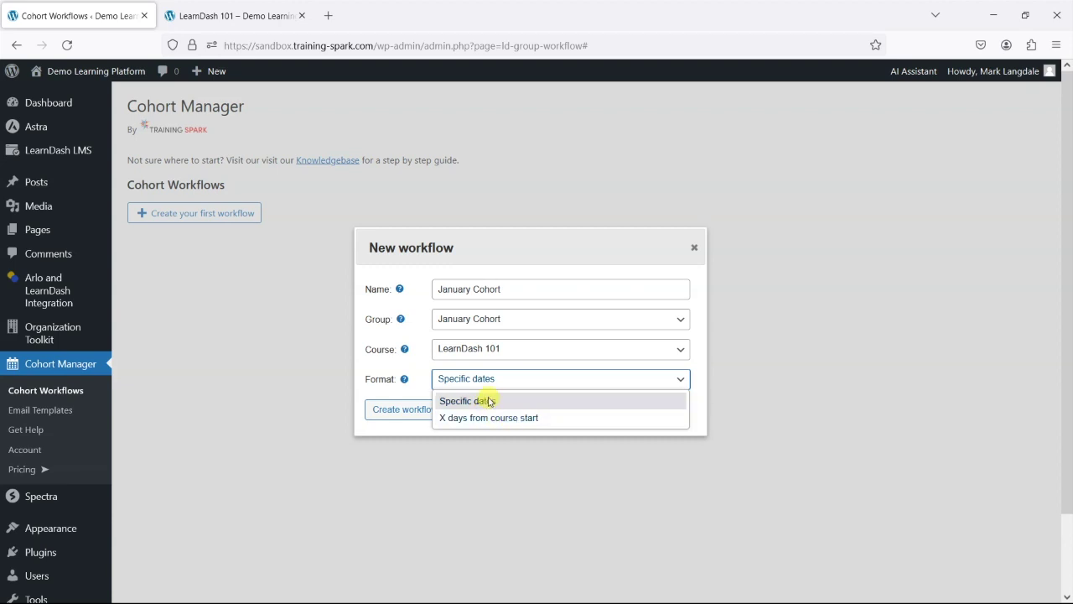
{"action": "left_click", "coordinate": [490, 402]}
{"action": "left_click", "coordinate": [410, 415]}
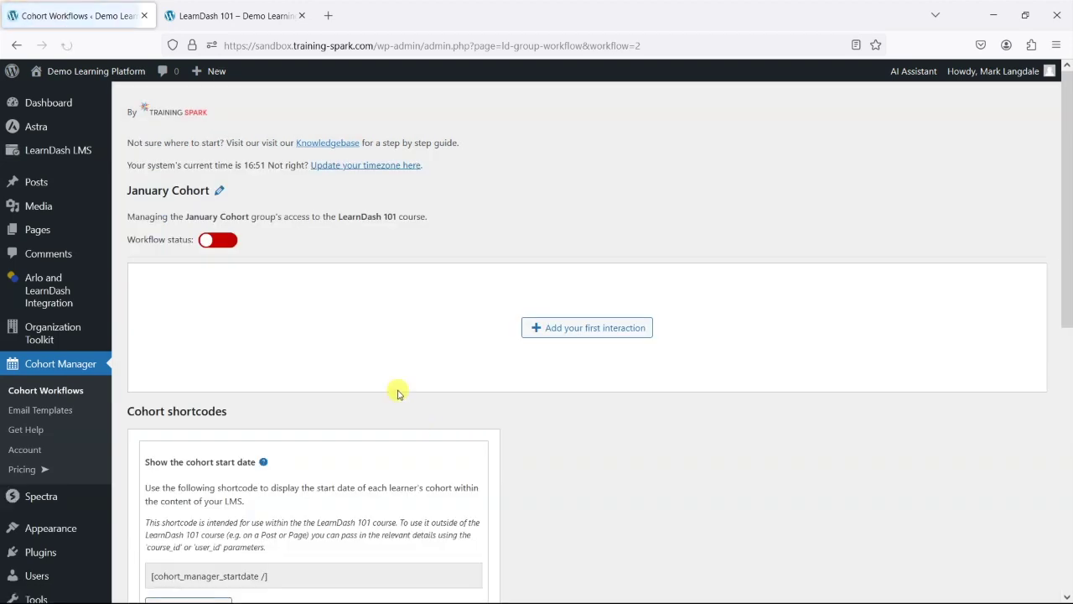
- Set the January Cohort workflow's status to active
{"action": "left_click", "coordinate": [224, 241]}
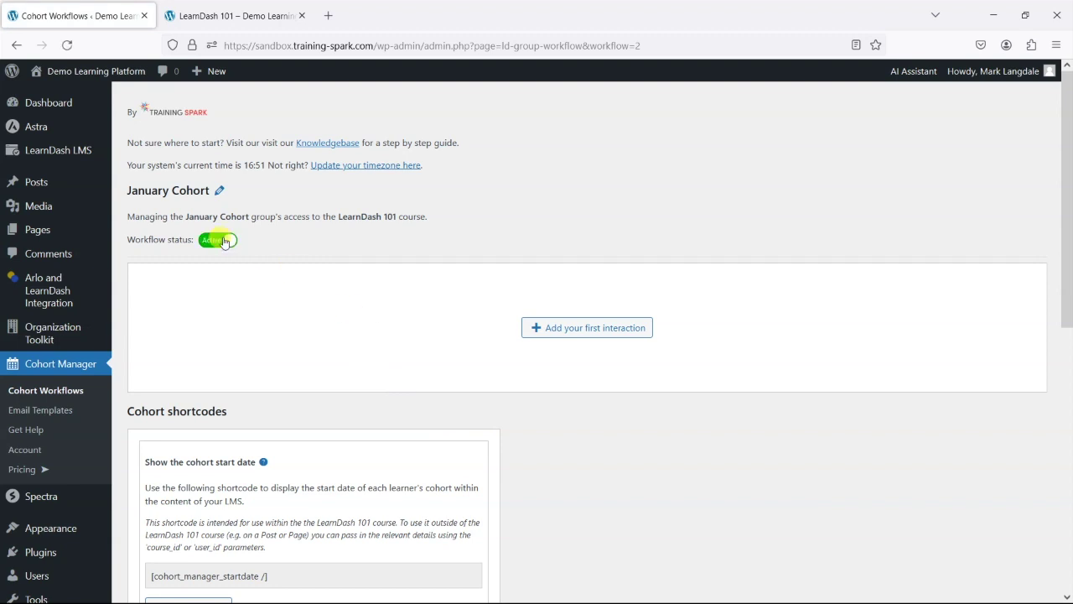
{"action": "scroll", "coordinate": [406, 287], "scroll_direction": "down", "scroll_amount": 1}
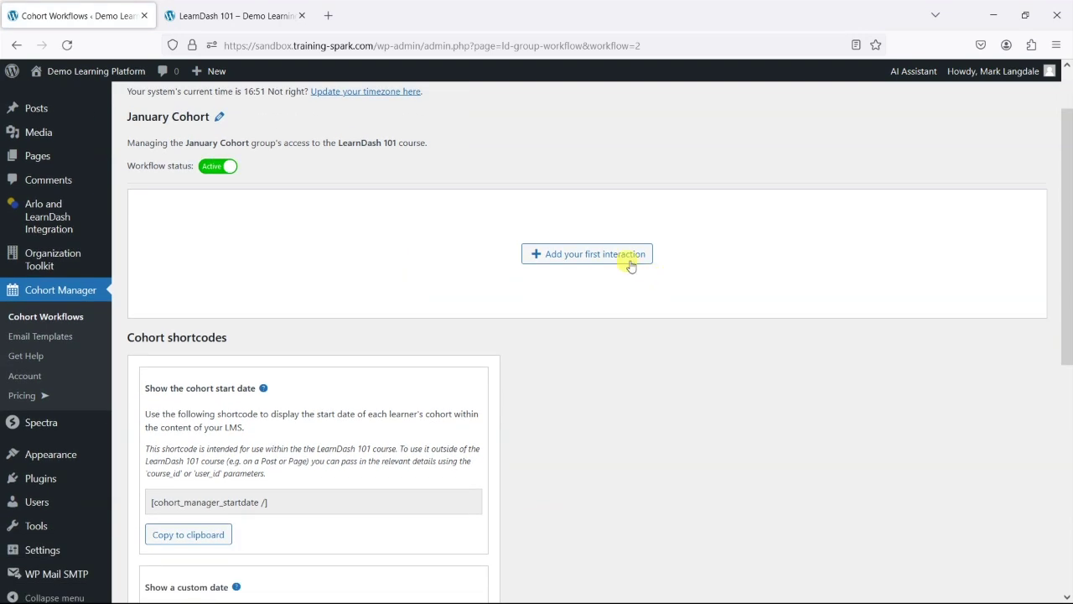
{"action": "scroll", "coordinate": [545, 268], "scroll_direction": "up", "scroll_amount": 1}
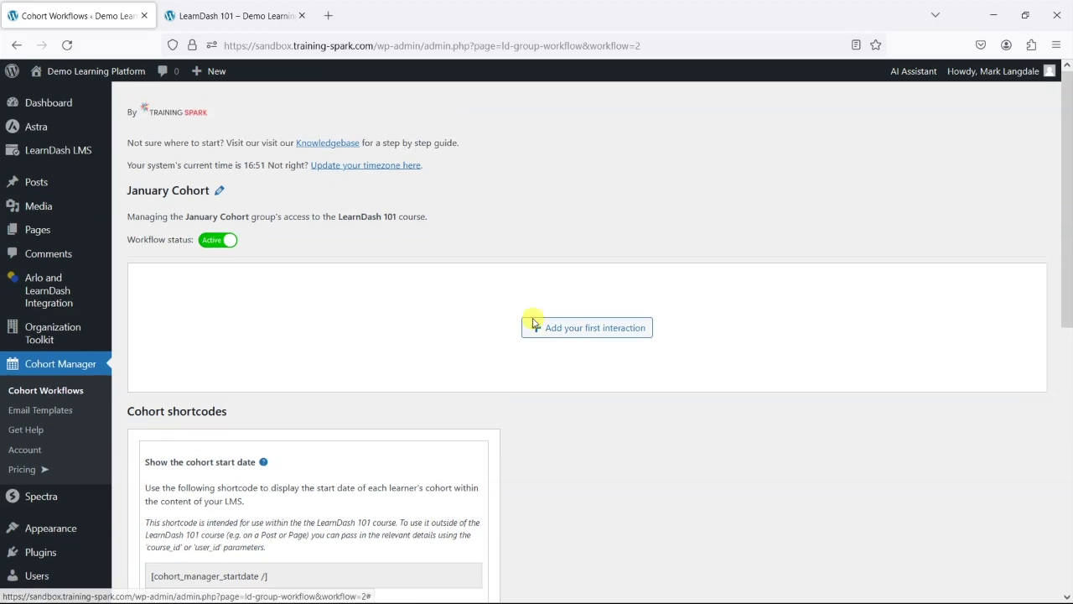
- View the interaction types offered for the January Cohort workflow without adding one
{"action": "left_click", "coordinate": [586, 328]}
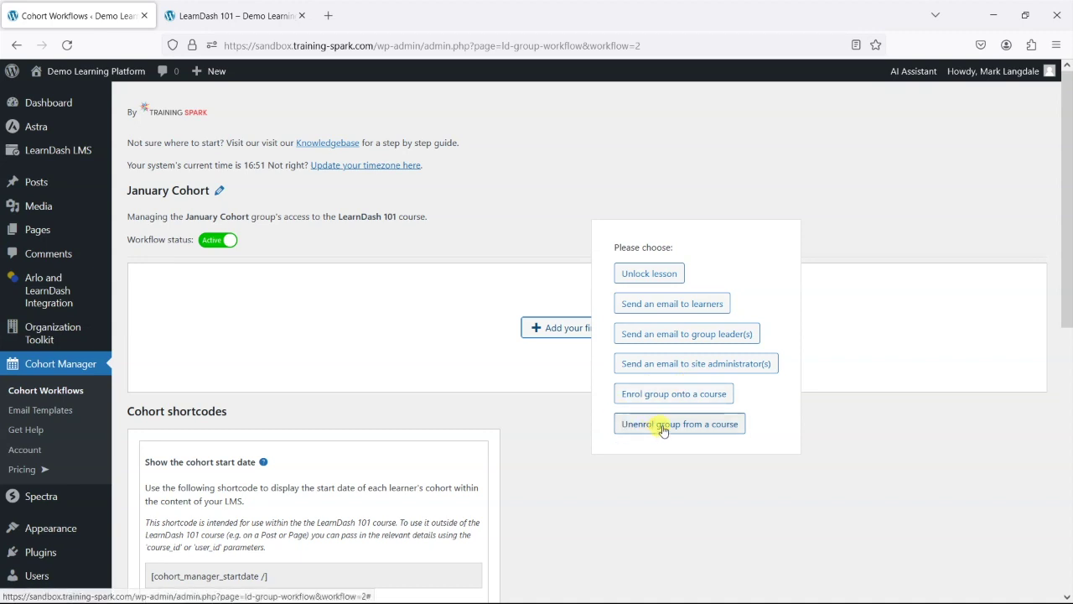
{"action": "left_click", "coordinate": [514, 413]}
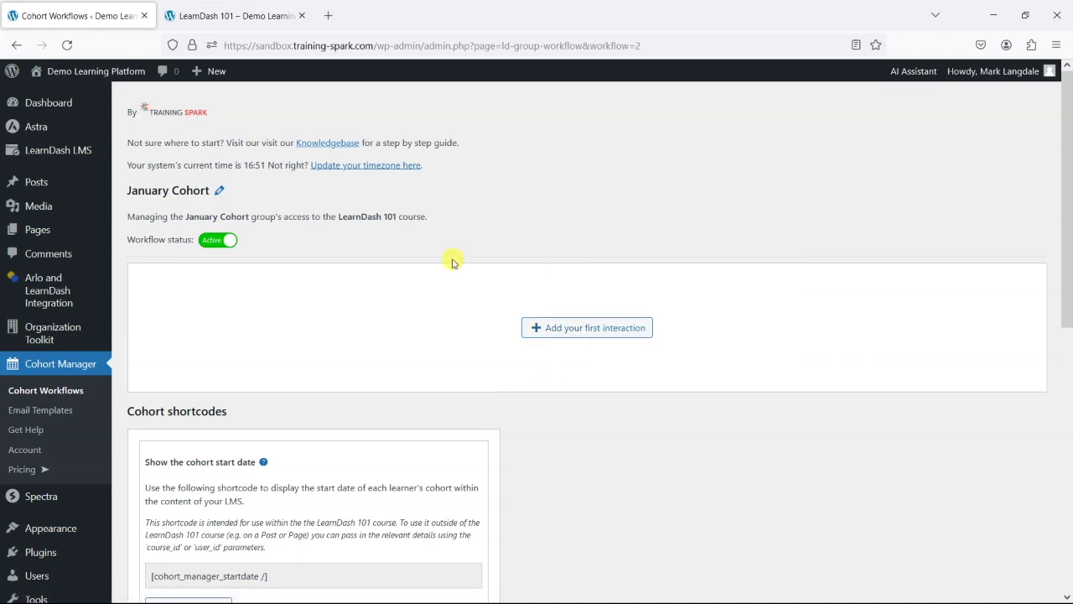
{"action": "left_click", "coordinate": [616, 328]}
{"action": "left_click", "coordinate": [489, 207]}
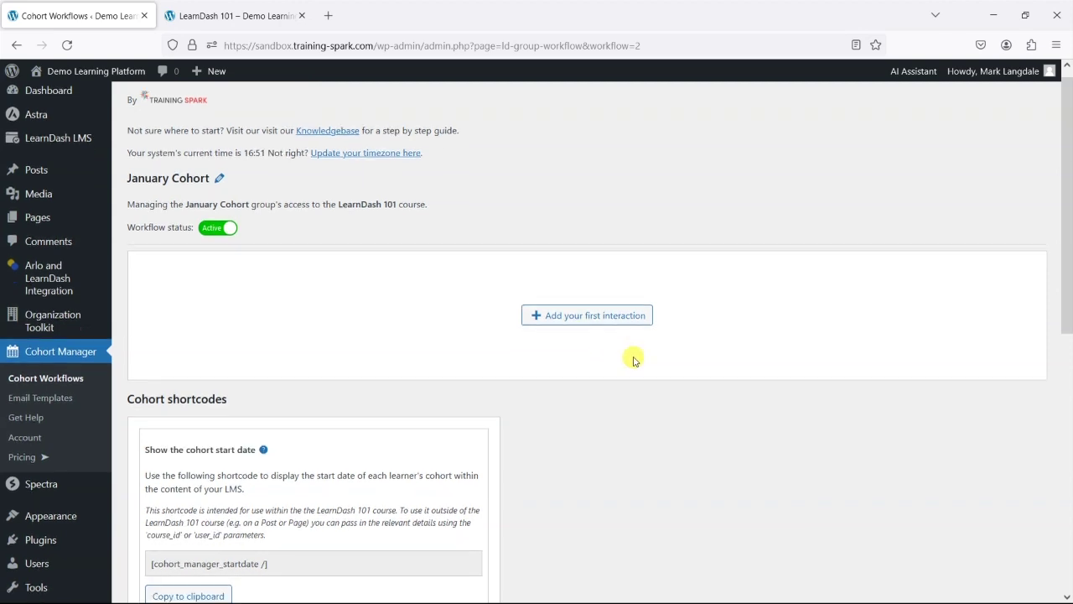
- Copy the shortcode that shows content specific to the January Cohort group
{"action": "scroll", "coordinate": [633, 358], "scroll_direction": "down", "scroll_amount": 6}
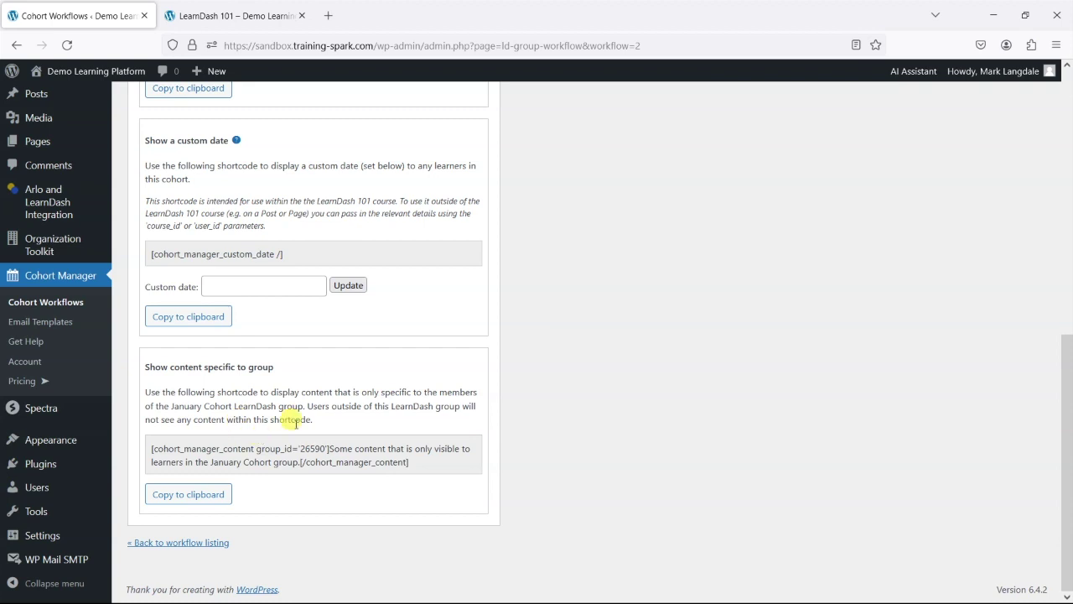
{"action": "left_click", "coordinate": [183, 494]}
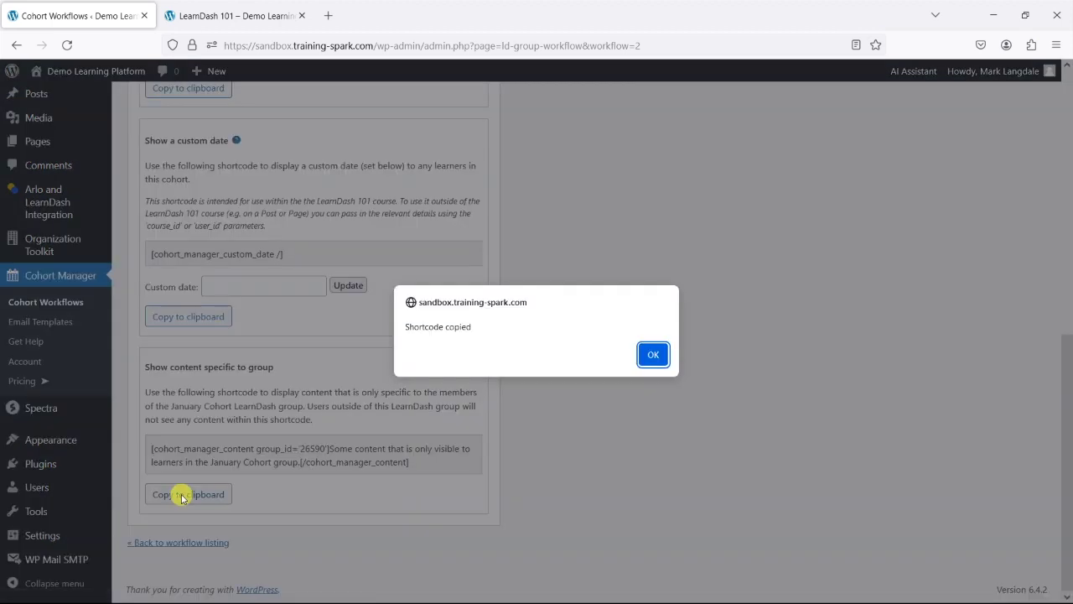
{"action": "left_click", "coordinate": [653, 355]}
- Go back to the LearnDash 101 course page and open the course for editing
{"action": "left_click", "coordinate": [235, 7]}
{"action": "scroll", "coordinate": [546, 369], "scroll_direction": "up", "scroll_amount": 4}
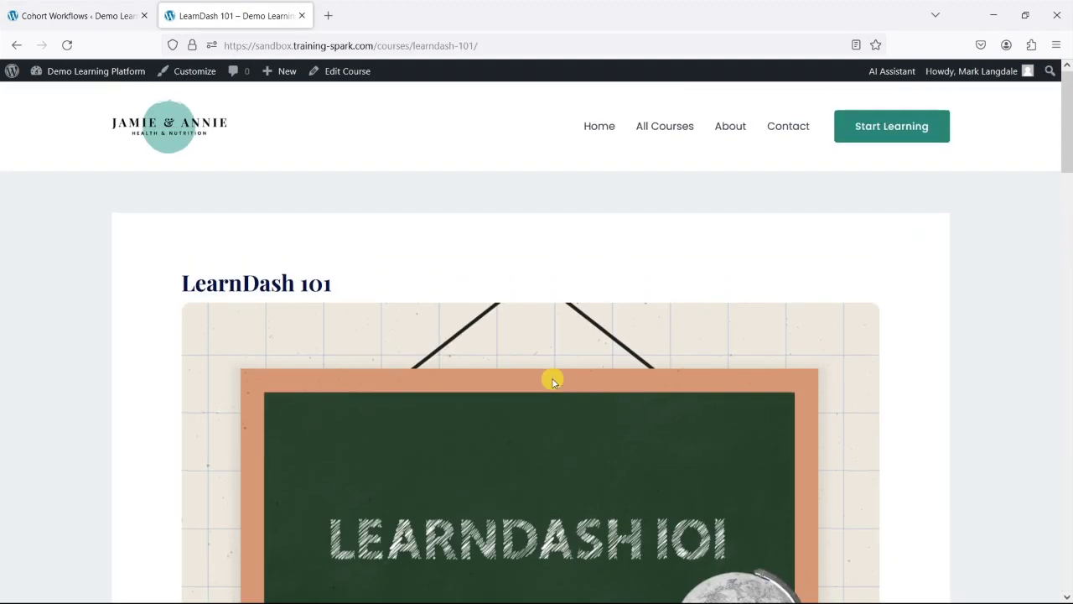
{"action": "scroll", "coordinate": [338, 327], "scroll_direction": "down", "scroll_amount": 6}
{"action": "scroll", "coordinate": [504, 302], "scroll_direction": "up", "scroll_amount": 4}
{"action": "scroll", "coordinate": [580, 286], "scroll_direction": "up", "scroll_amount": 2}
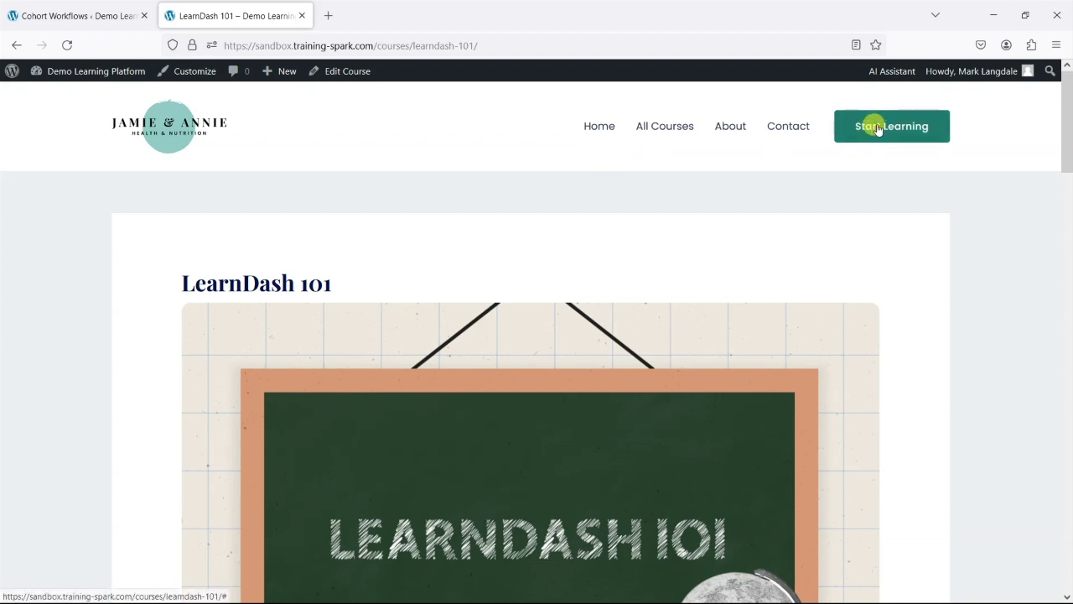
{"action": "left_click", "coordinate": [340, 72]}
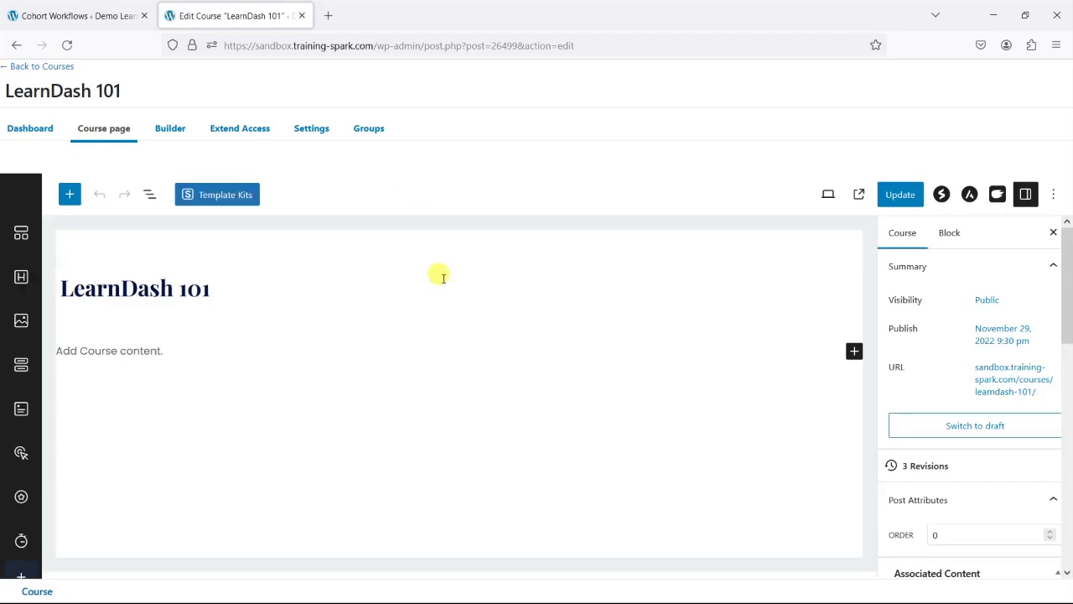
- Paste the copied cohort_manager_content shortcode with group_id='26590' into the empty course content below the LearnDash 101 title
{"action": "left_click", "coordinate": [132, 358]}
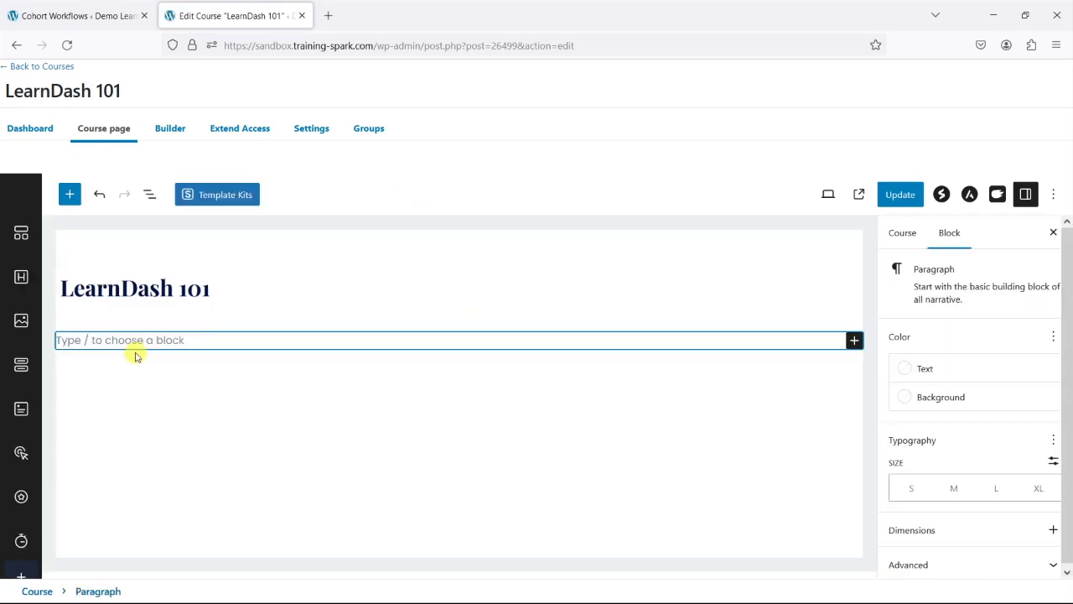
{"action": "type", "text": "[cohort_manager_content group_id='26590']Some content that is only visible to learners in the January Cohort group.[/cohort_manager_content]"}
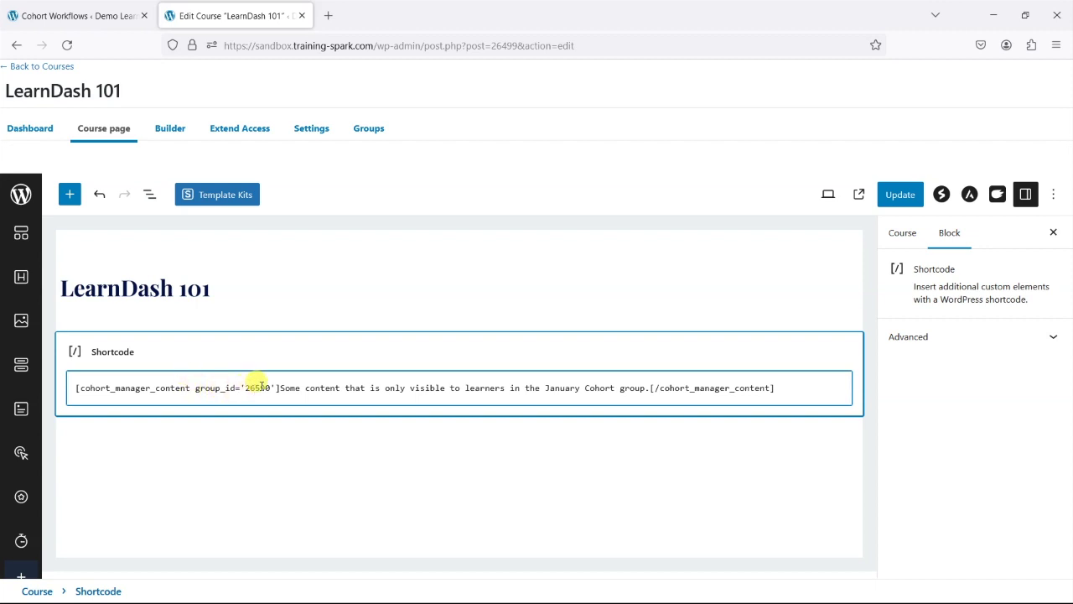
- Replace the placeholder text inside the group 26590 shortcode with "Welcome January Cohort. We hope you like the course!" and update the course
{"action": "left_click", "coordinate": [76, 15]}
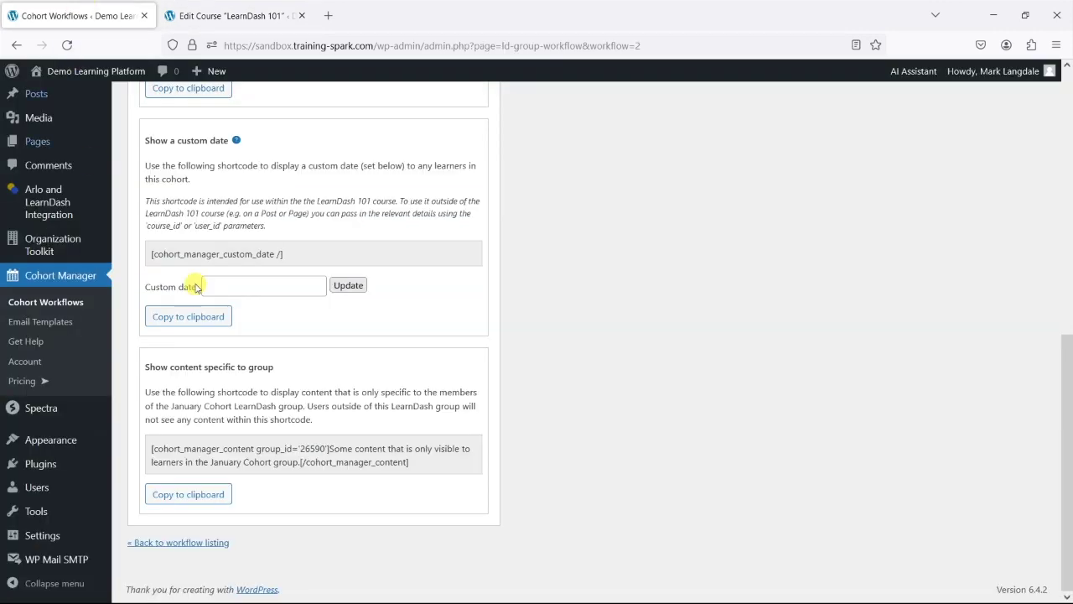
{"action": "left_click", "coordinate": [226, 16]}
{"action": "left_click_drag", "start_coordinate": [281, 387], "coordinate": [647, 388]}
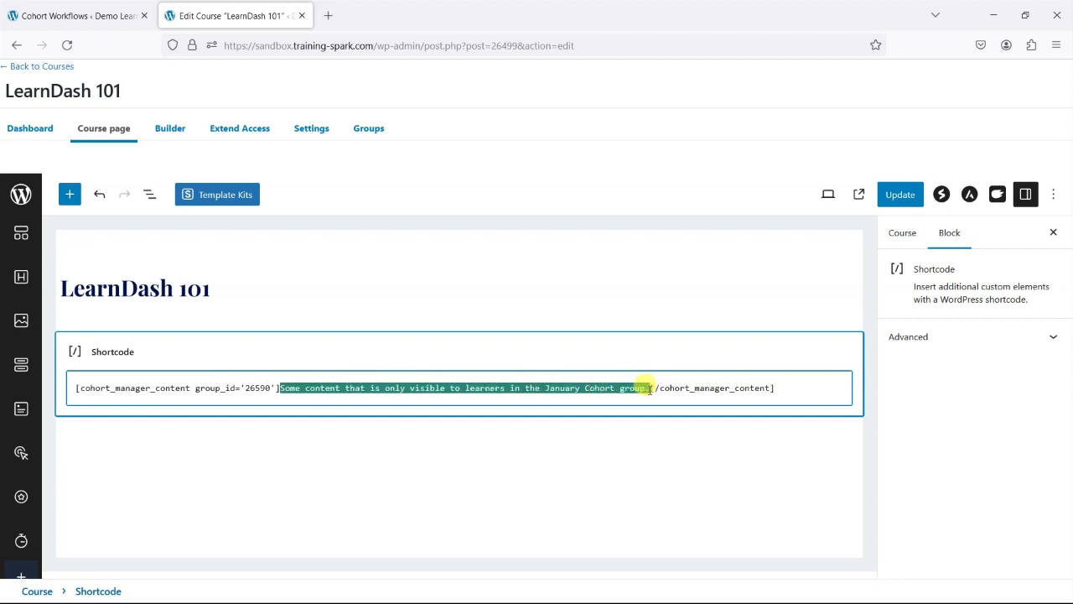
{"action": "type", "text": "Welc"}
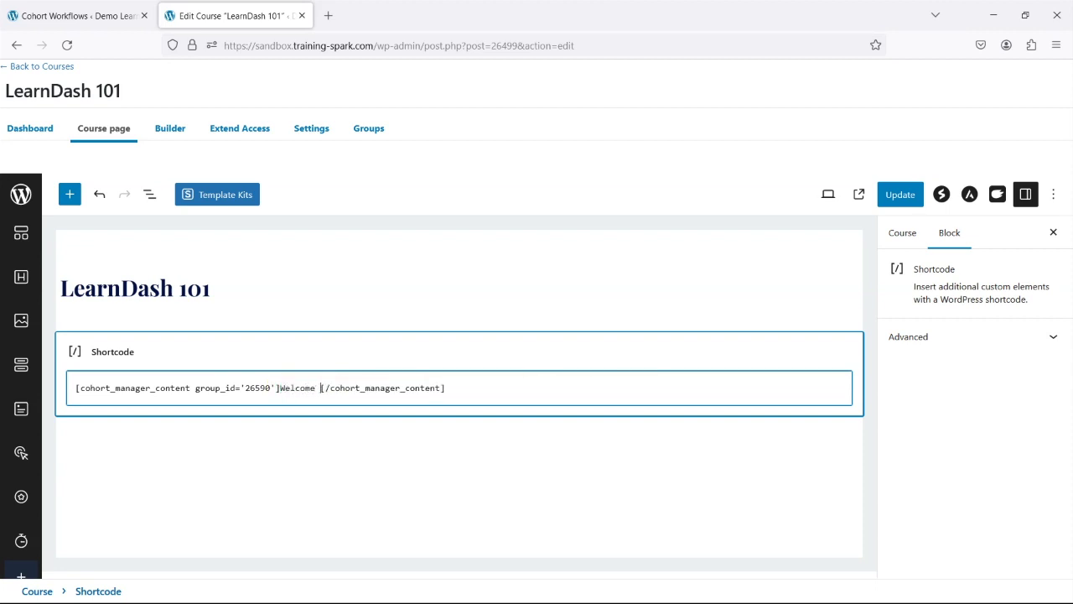
{"action": "type", "text": "ome January Cohort. We"}
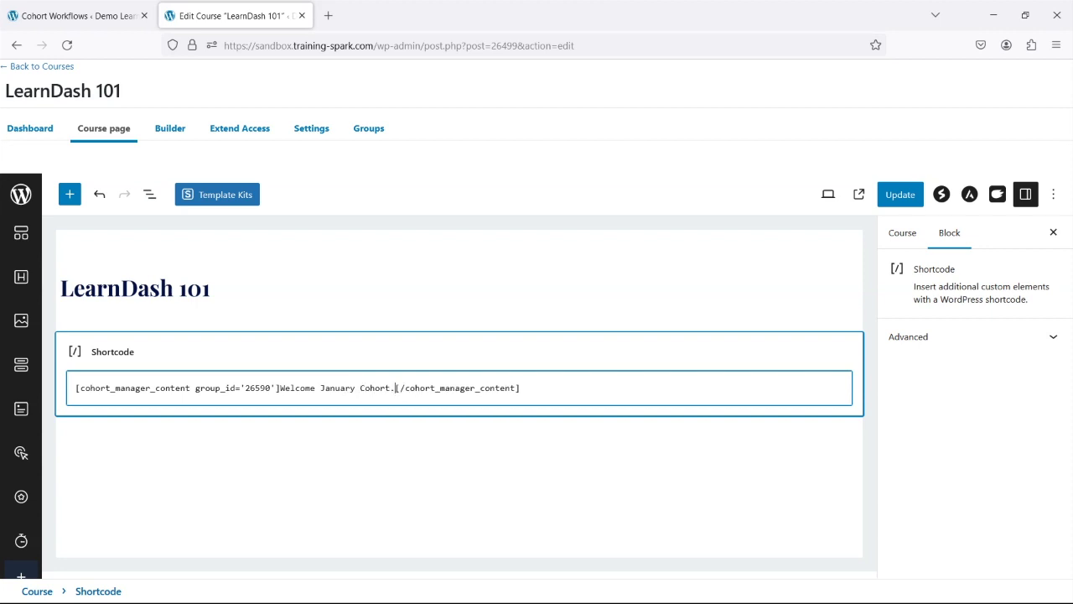
{"action": "type", "text": " hope y"}
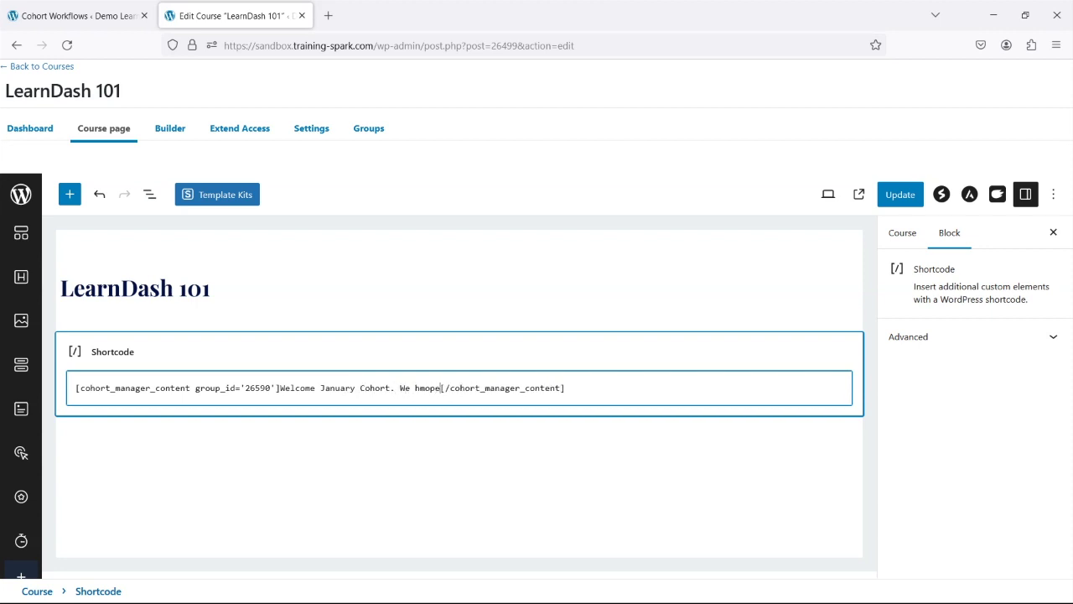
{"action": "type", "text": "ou like the course!"}
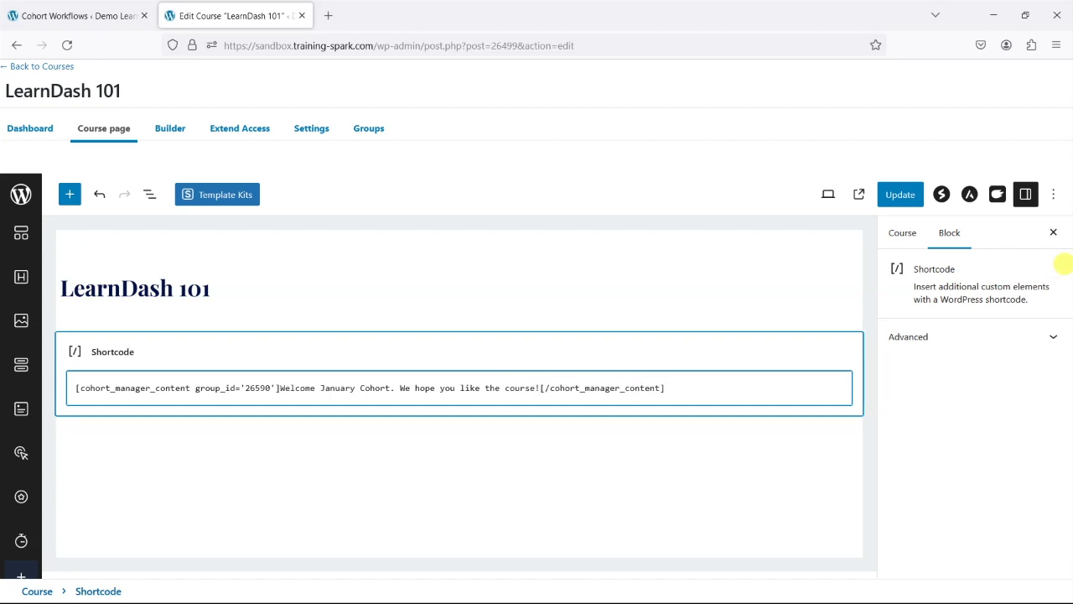
{"action": "left_click", "coordinate": [902, 198]}
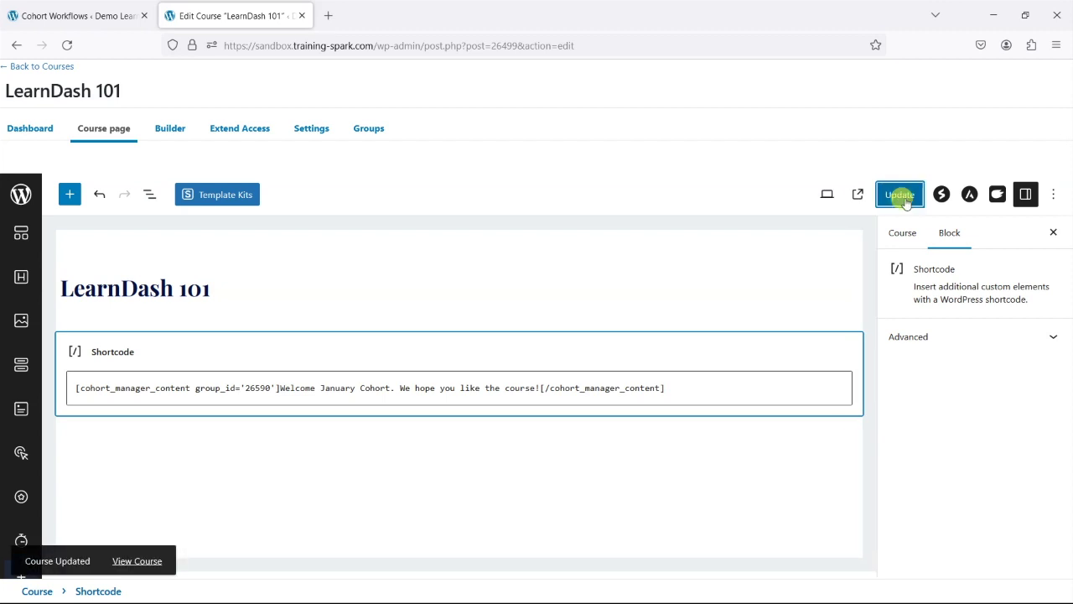
- View the live LearnDash 101 course page and check the area above Course Content for the January Cohort welcome message
{"action": "left_click", "coordinate": [155, 556]}
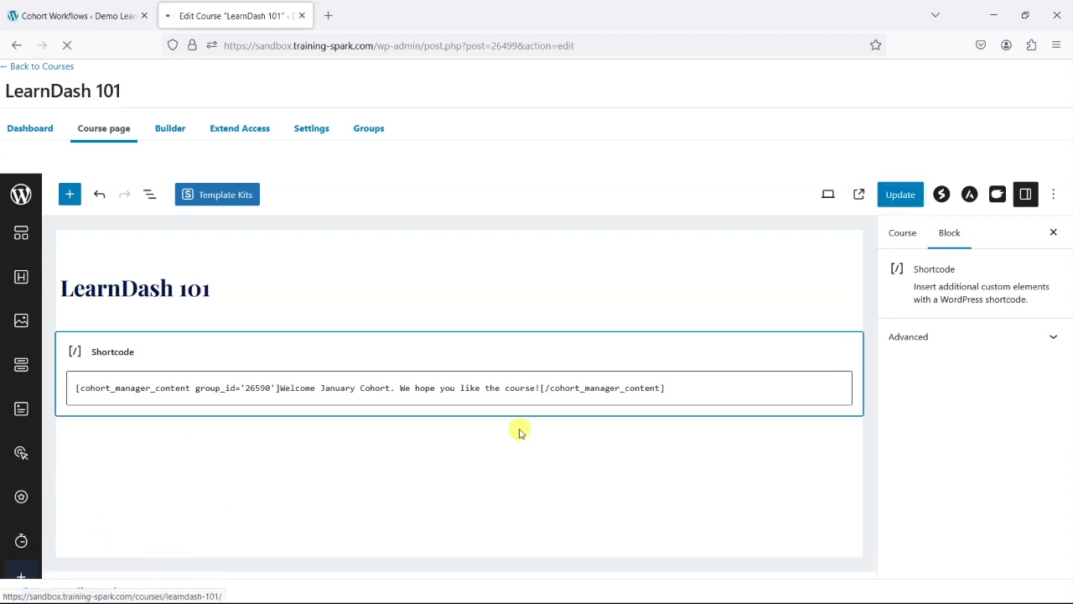
{"action": "scroll", "coordinate": [453, 330], "scroll_direction": "down", "scroll_amount": 5}
{"action": "scroll", "coordinate": [453, 330], "scroll_direction": "down", "scroll_amount": 2}
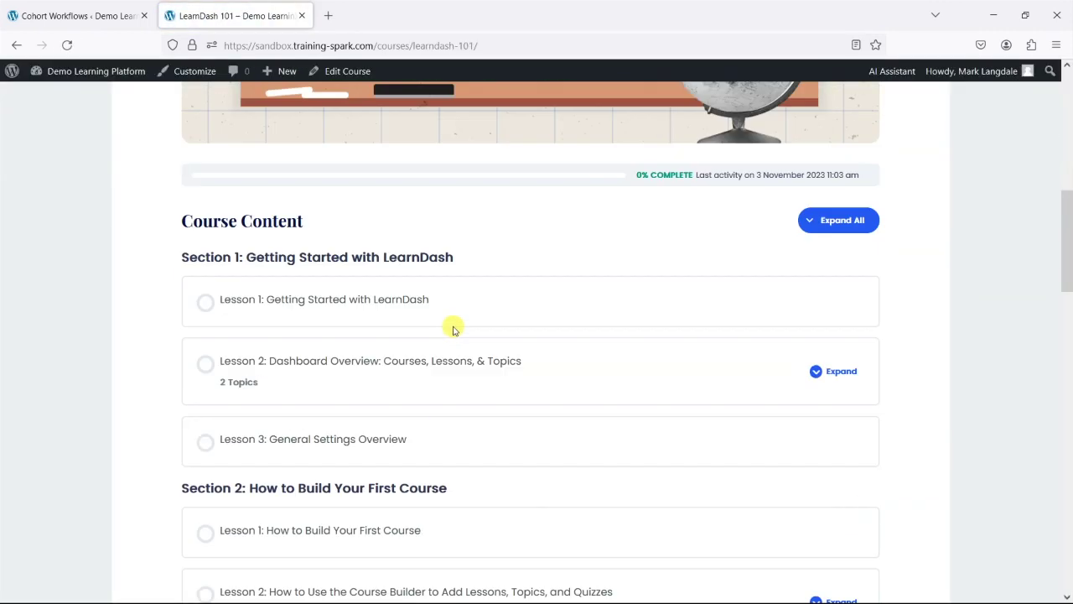
{"action": "scroll", "coordinate": [451, 328], "scroll_direction": "up", "scroll_amount": 2}
{"action": "scroll", "coordinate": [491, 366], "scroll_direction": "down", "scroll_amount": 2}
{"action": "scroll", "coordinate": [498, 384], "scroll_direction": "up", "scroll_amount": 4}
{"action": "scroll", "coordinate": [502, 396], "scroll_direction": "down", "scroll_amount": 2}
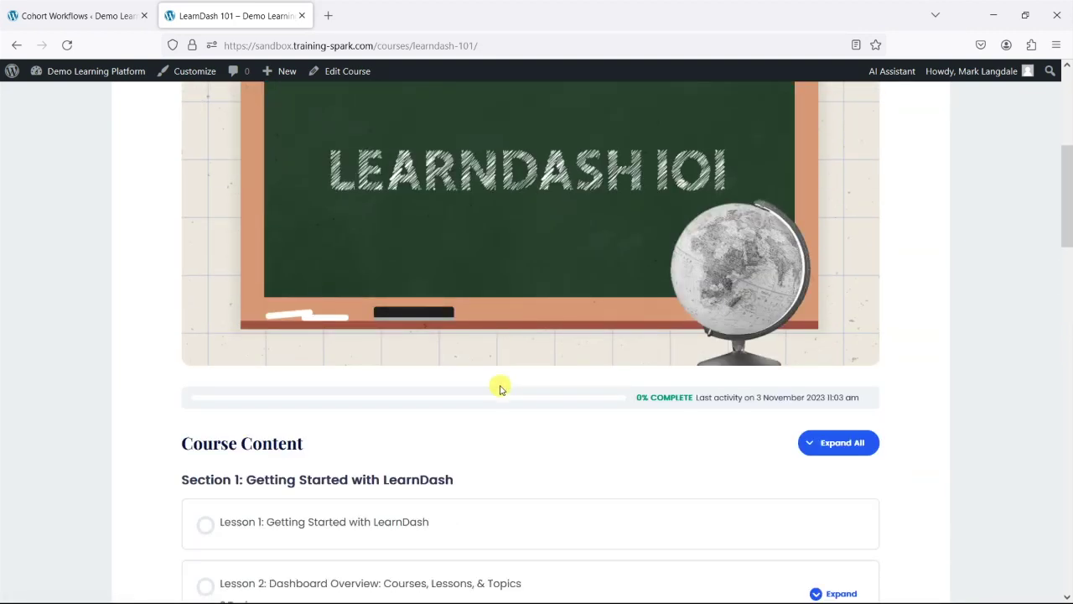
- Switch to the learner's private browsing window, reload the LearnDash 101 page and check for the welcome message above Course Content
{"action": "key", "text": "alt+Tab"}
{"action": "left_click", "coordinate": [671, 320]}
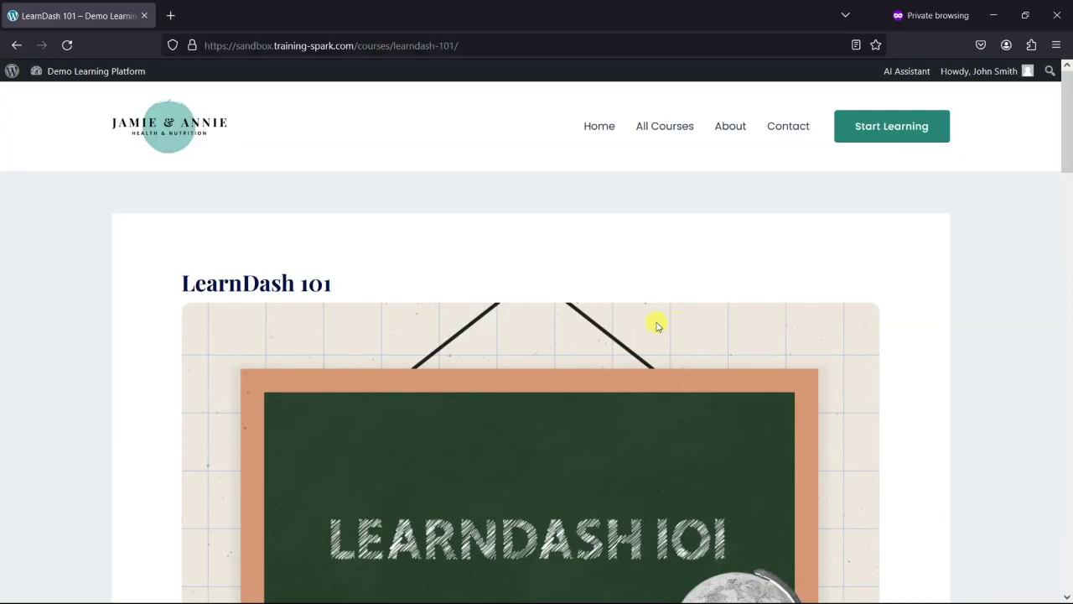
{"action": "scroll", "coordinate": [121, 210], "scroll_direction": "down", "scroll_amount": 2}
{"action": "left_click", "coordinate": [68, 45]}
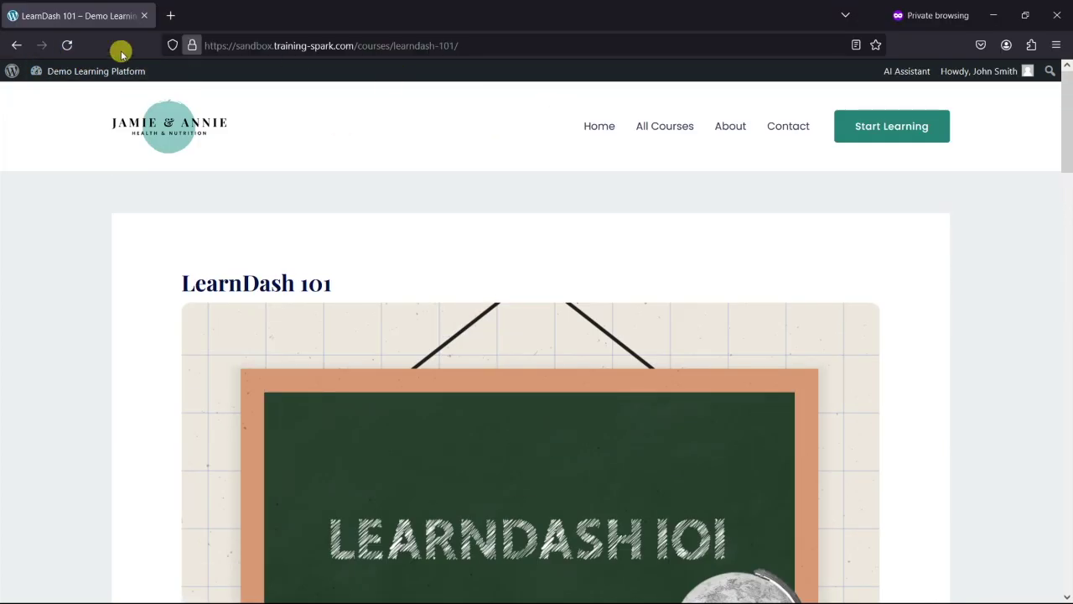
{"action": "left_click", "coordinate": [67, 46]}
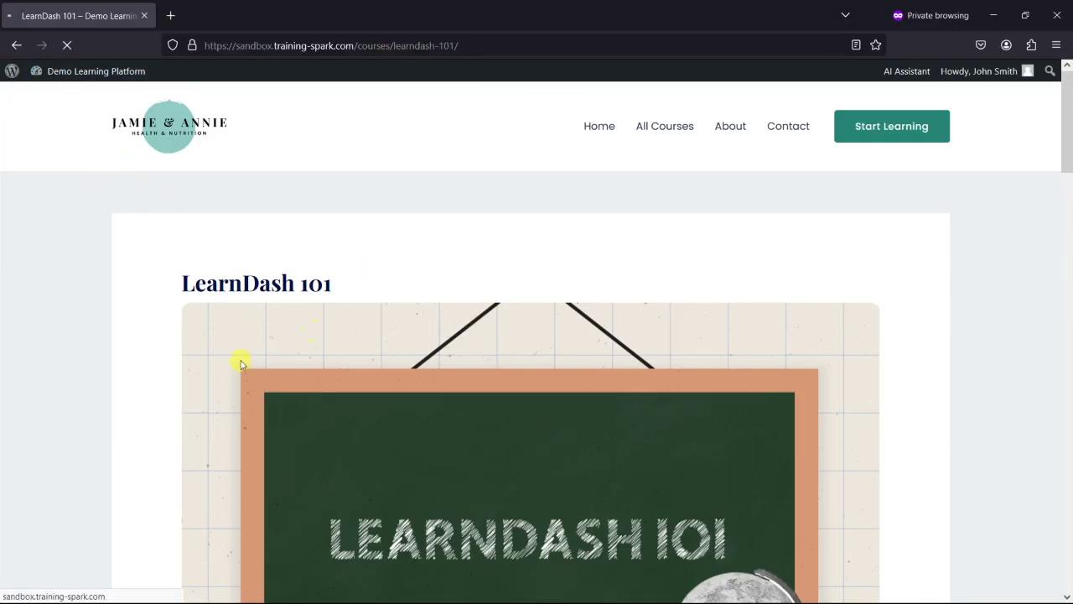
{"action": "scroll", "coordinate": [204, 335], "scroll_direction": "down", "scroll_amount": 5}
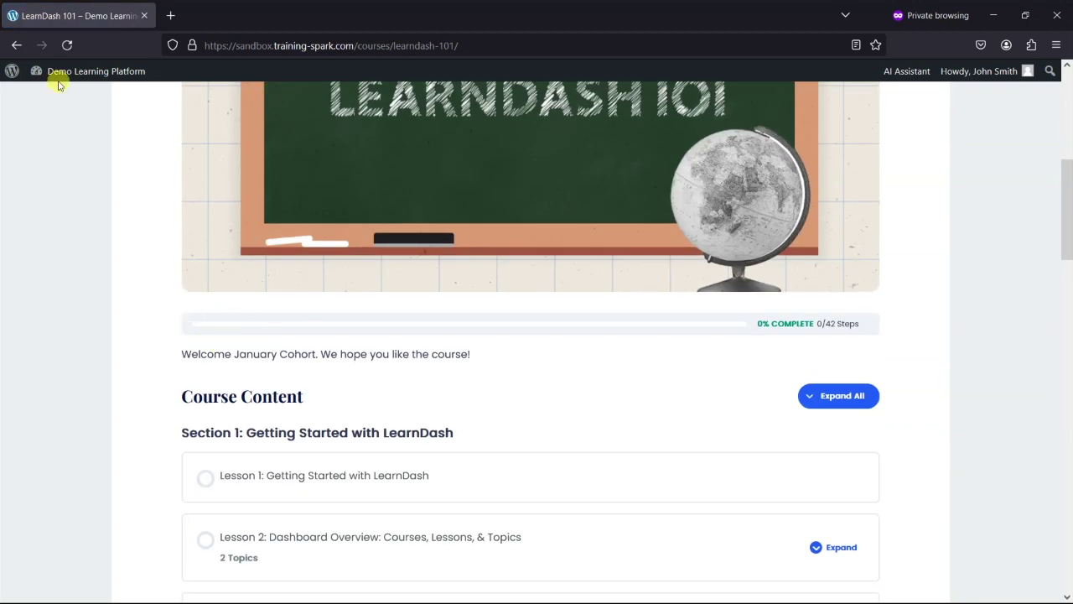
{"action": "left_click_drag", "start_coordinate": [178, 354], "coordinate": [512, 364]}
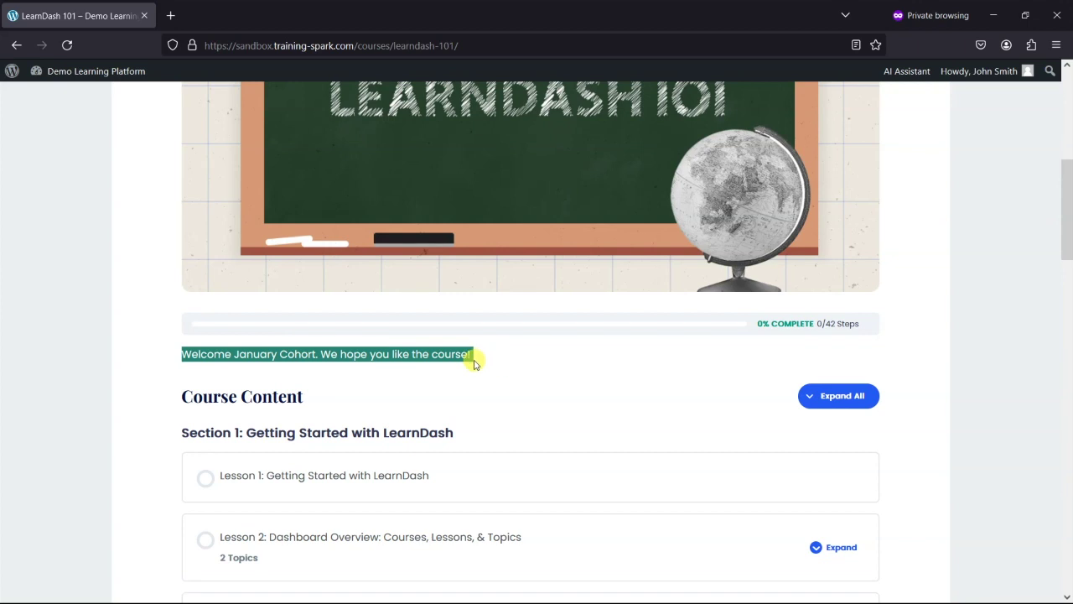
- Back in the admin window, create a Cohort Manager workflow named February Cohort for the February Cohort group, LearnDash 101 course and Specific dates format
{"action": "key", "text": "alt+Tab"}
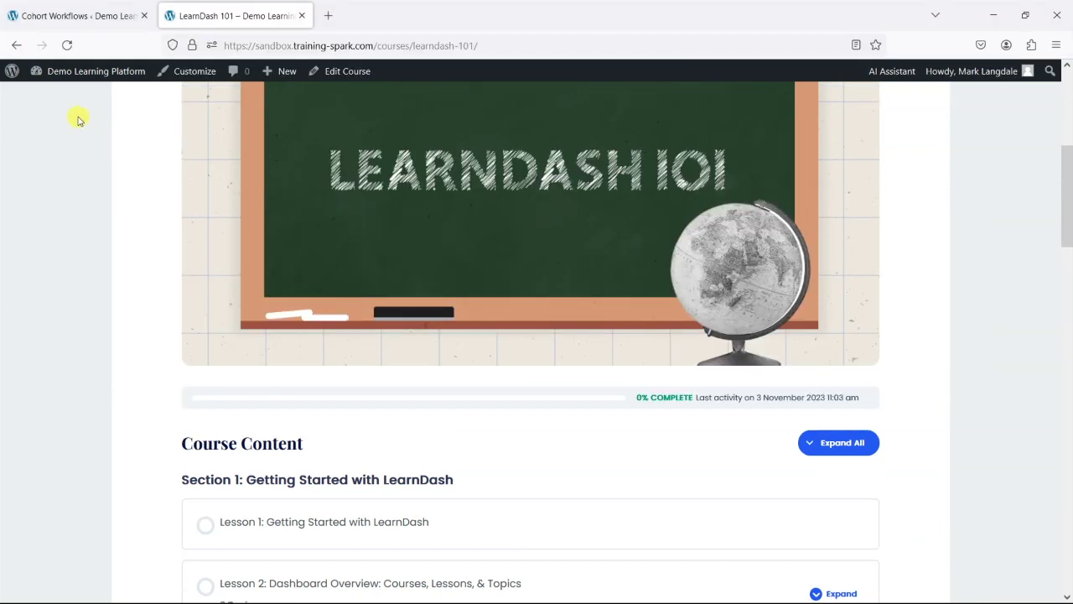
{"action": "left_click", "coordinate": [73, 15]}
{"action": "scroll", "coordinate": [606, 333], "scroll_direction": "up", "scroll_amount": 3}
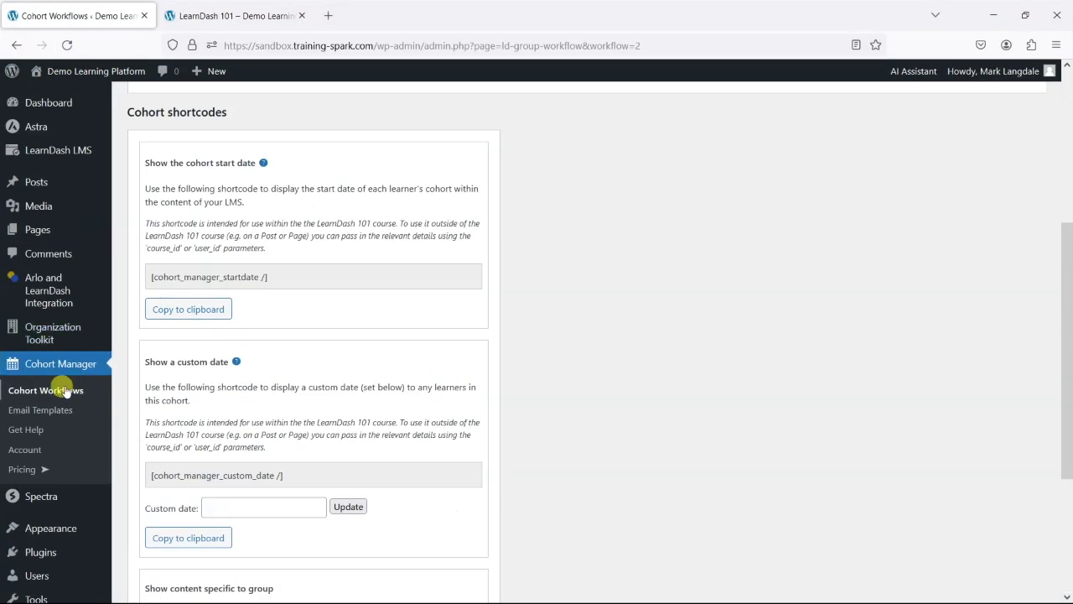
{"action": "left_click", "coordinate": [64, 391]}
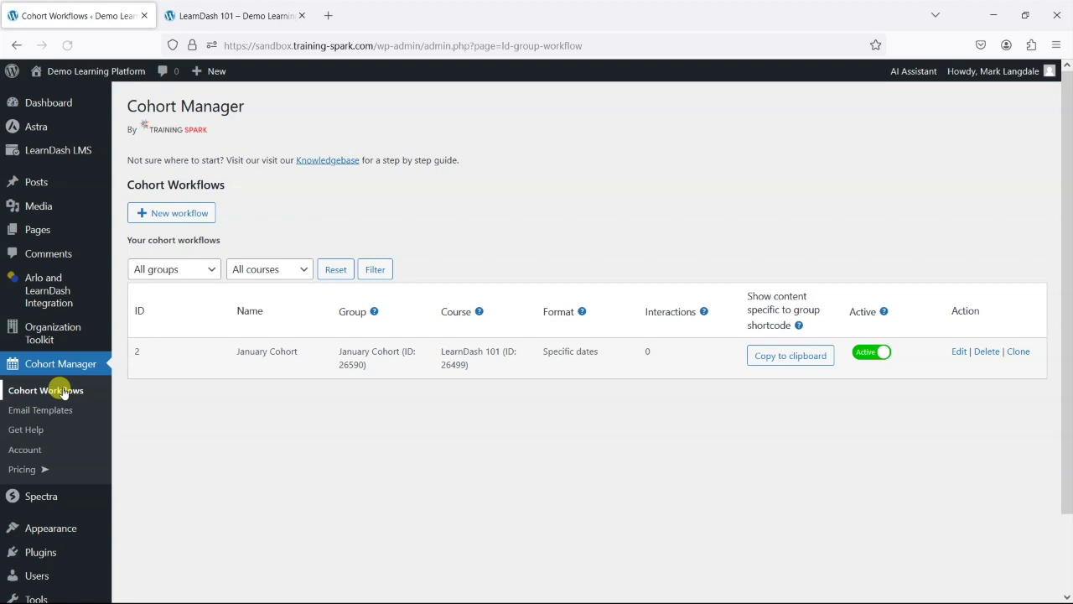
{"action": "left_click", "coordinate": [177, 218]}
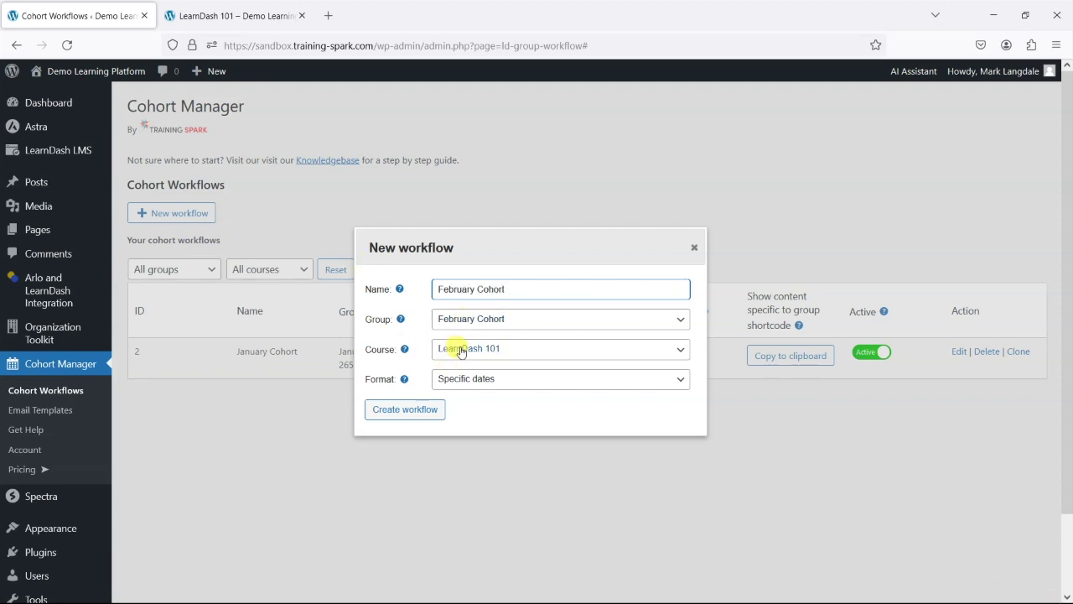
{"action": "left_click", "coordinate": [407, 414]}
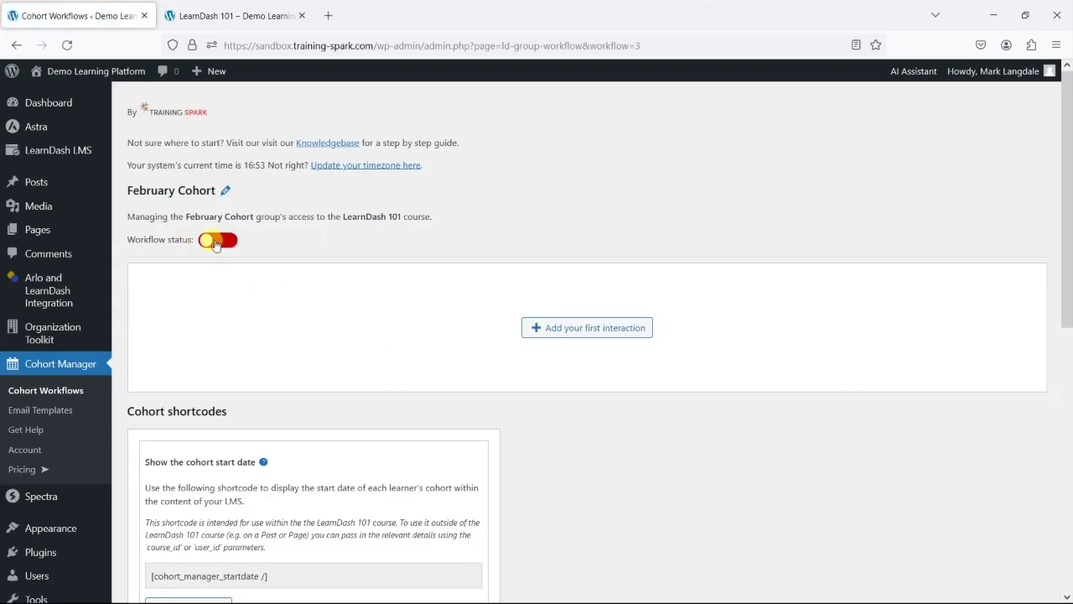
- Copy the shortcode that shows content specific to the February Cohort group
{"action": "scroll", "coordinate": [679, 276], "scroll_direction": "down", "scroll_amount": 6}
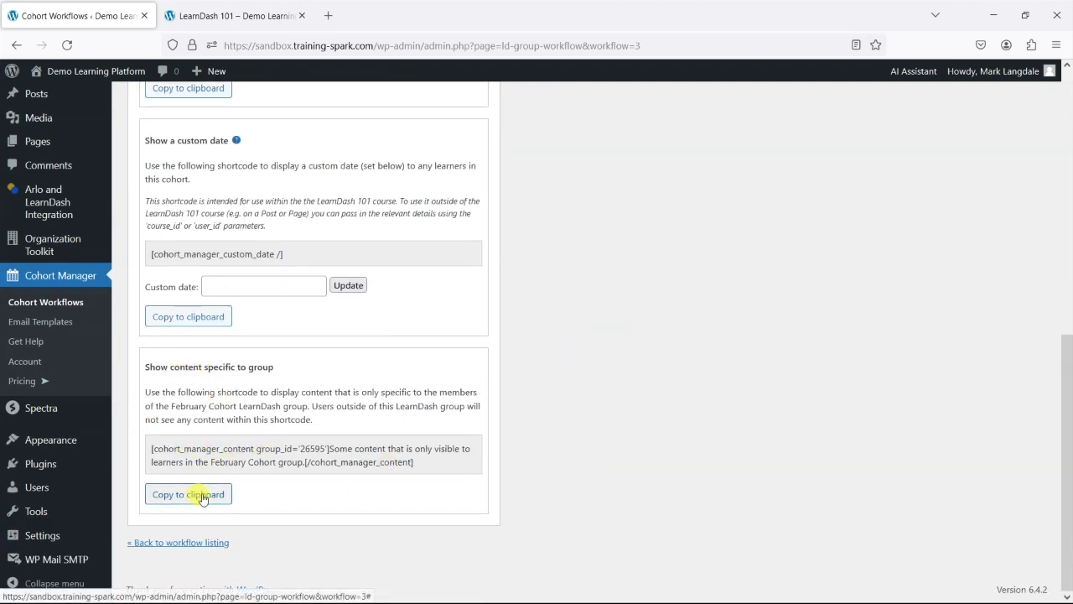
{"action": "left_click", "coordinate": [194, 495]}
{"action": "left_click", "coordinate": [647, 356]}
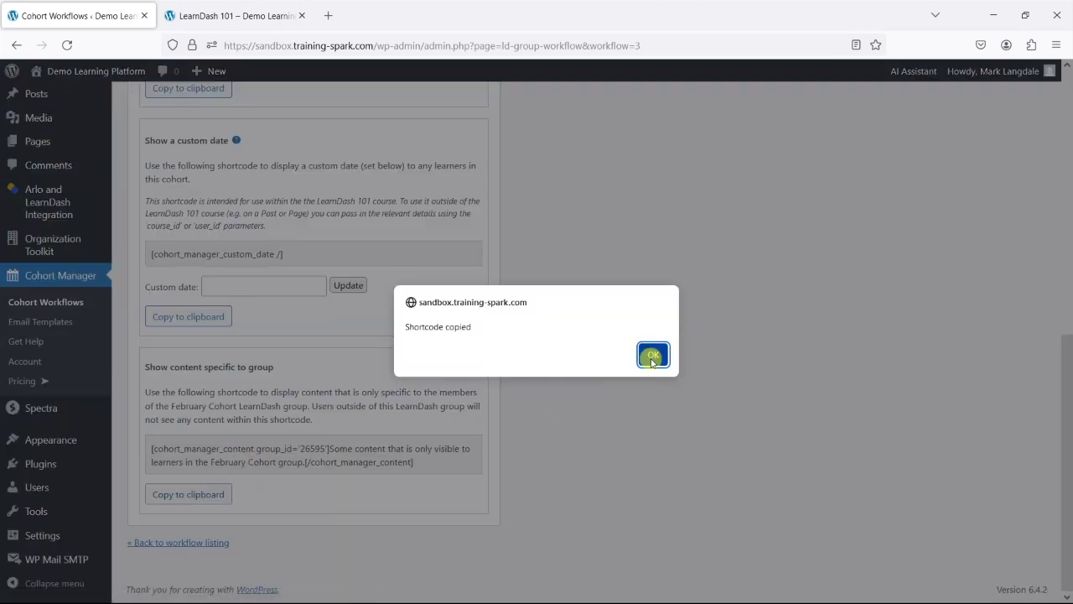
- Open the LearnDash 101 course for editing and paste the copied group_id='26595' shortcode into a new Shortcode block below the January Cohort one
{"action": "left_click", "coordinate": [255, 15]}
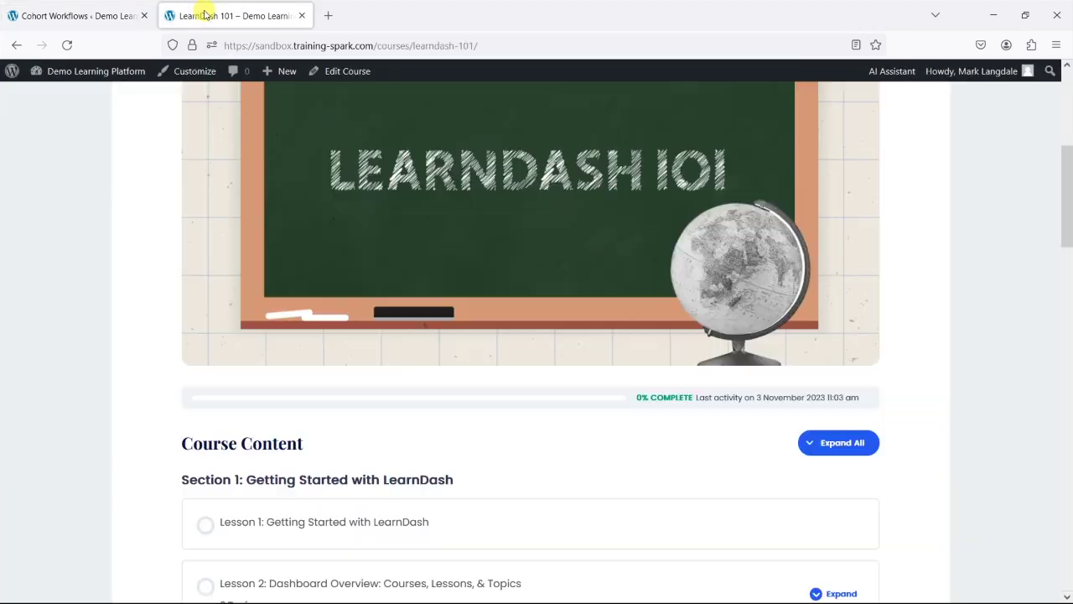
{"action": "left_click", "coordinate": [350, 80]}
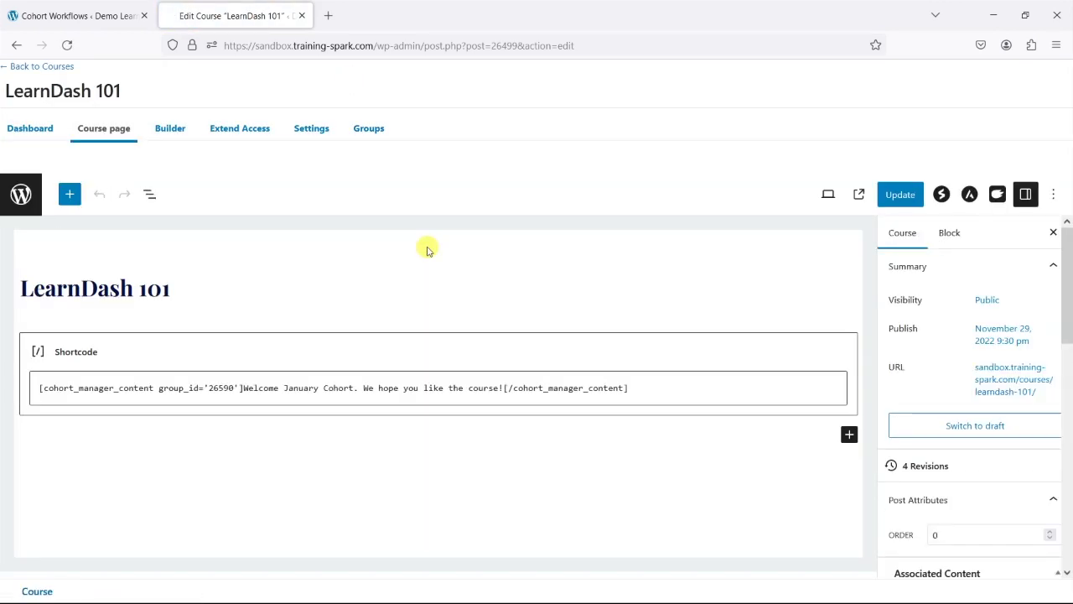
{"action": "left_click", "coordinate": [855, 434]}
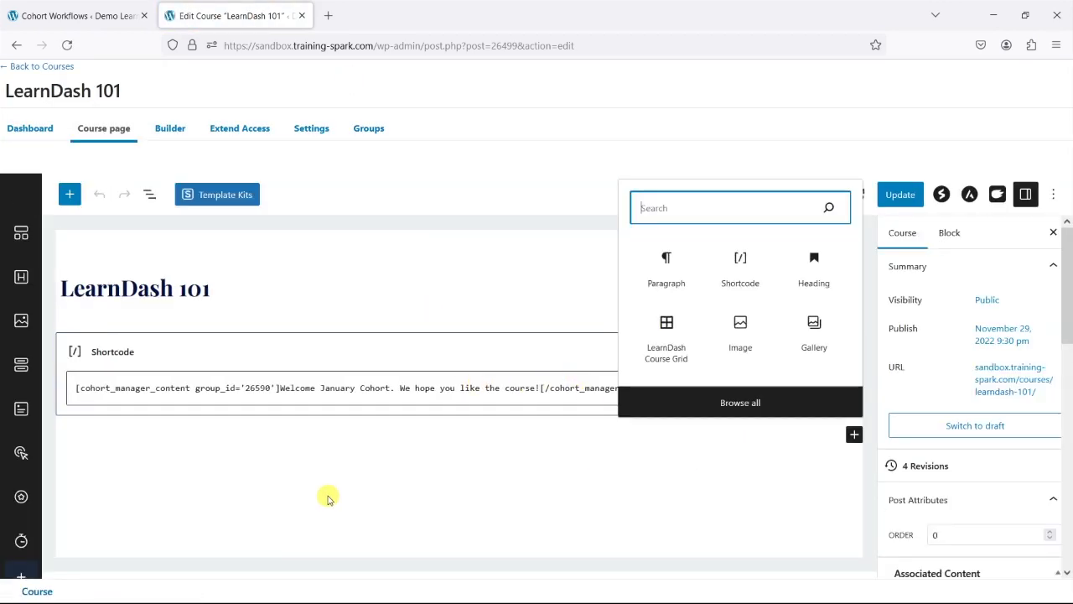
{"action": "left_click", "coordinate": [750, 275]}
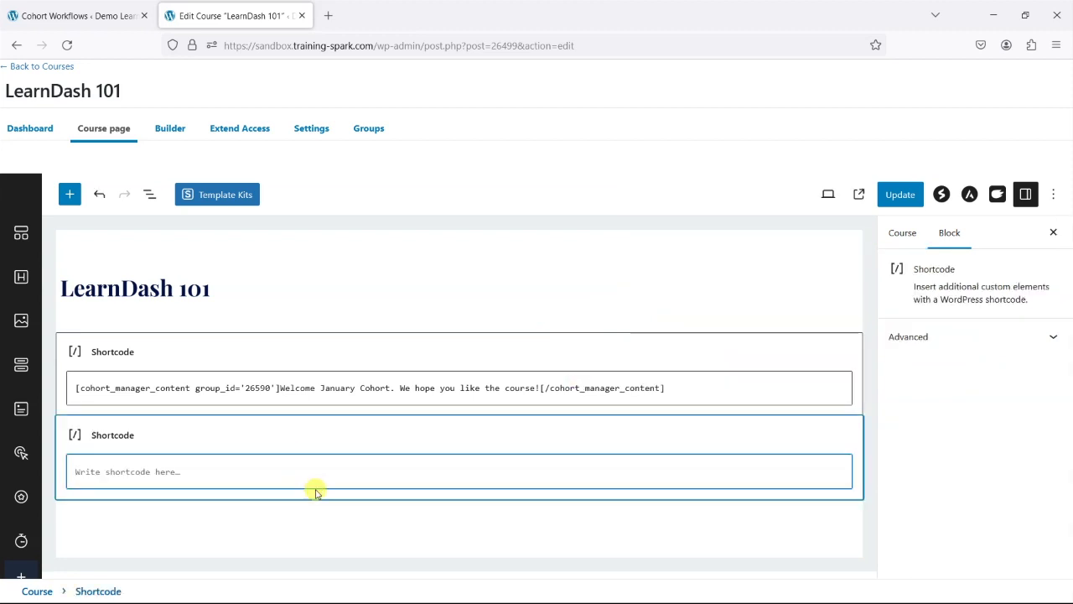
{"action": "key", "text": "ctrl+v"}
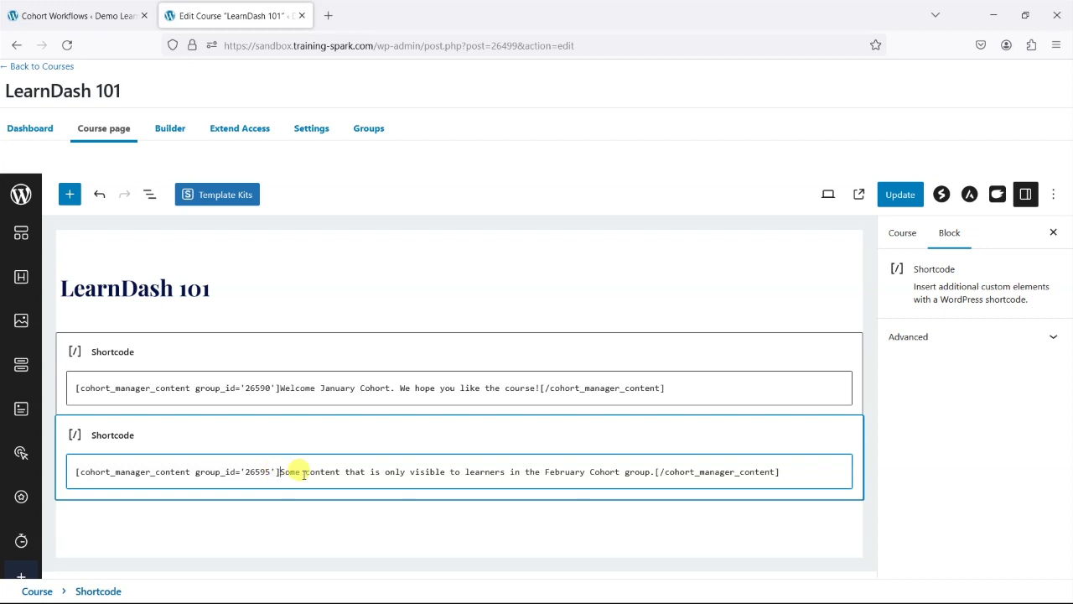
- Replace the placeholder text inside the group 26595 shortcode with "Welcome February Cohort. Enjoy the course!" and update the course
{"action": "left_click_drag", "start_coordinate": [280, 472], "coordinate": [650, 478]}
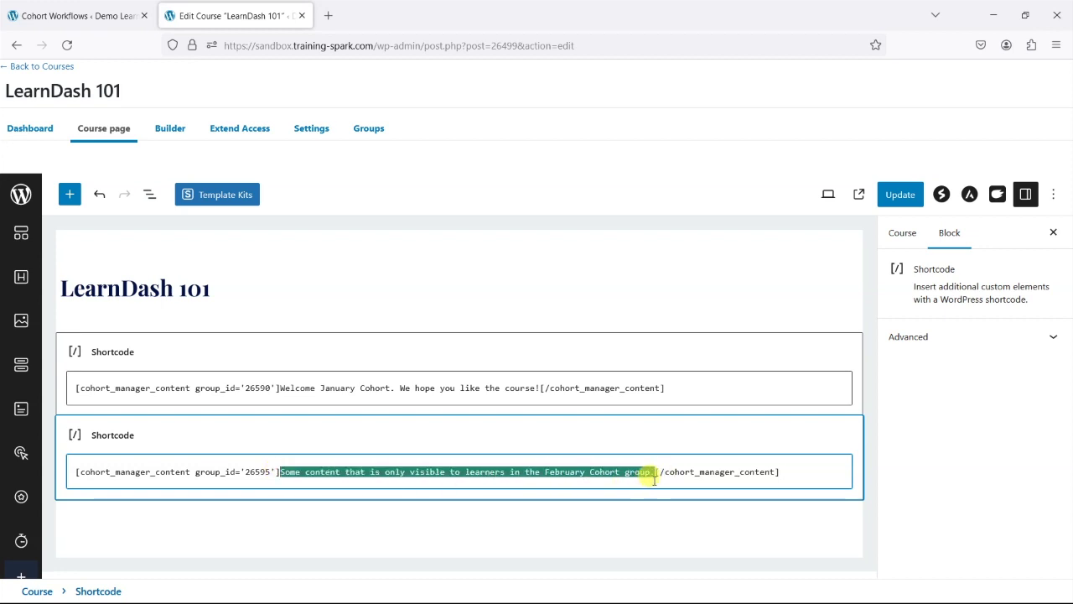
{"action": "type", "text": "Welcome Fe"}
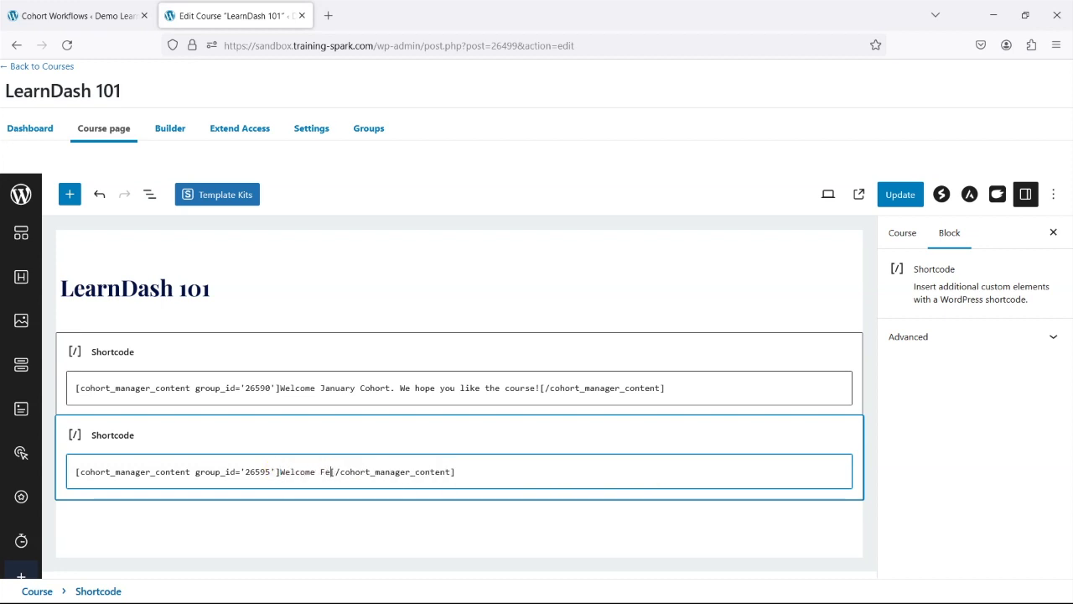
{"action": "type", "text": "bruary C[/cohor"}
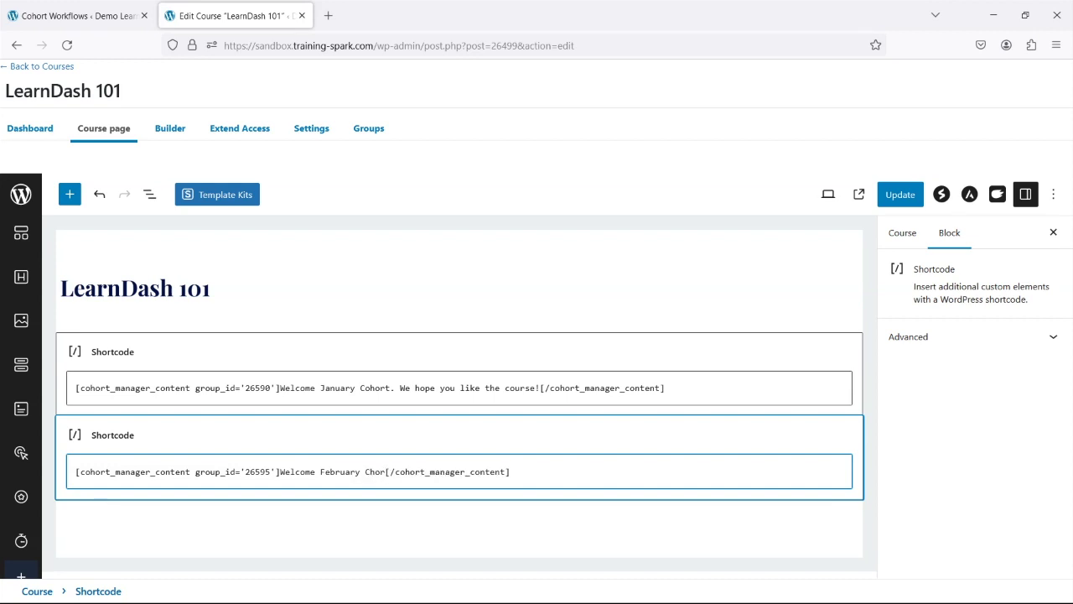
{"action": "key", "text": "BackSpace"}
{"action": "key", "text": "BackSpace"}
{"action": "key", "text": "BackSpace"}
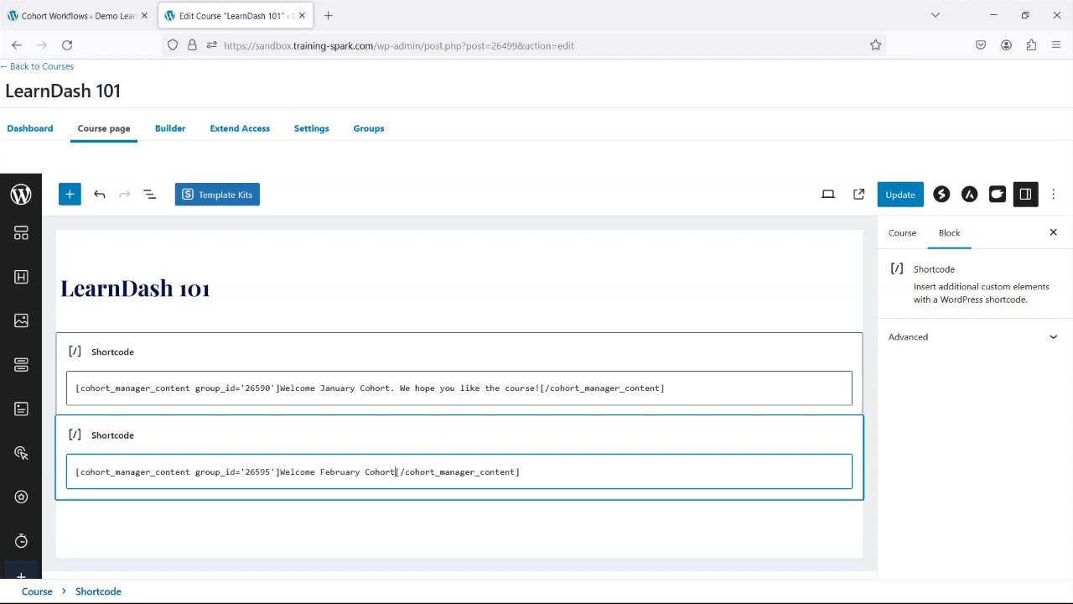
{"action": "type", "text": "ohort. Enjoy the course!"}
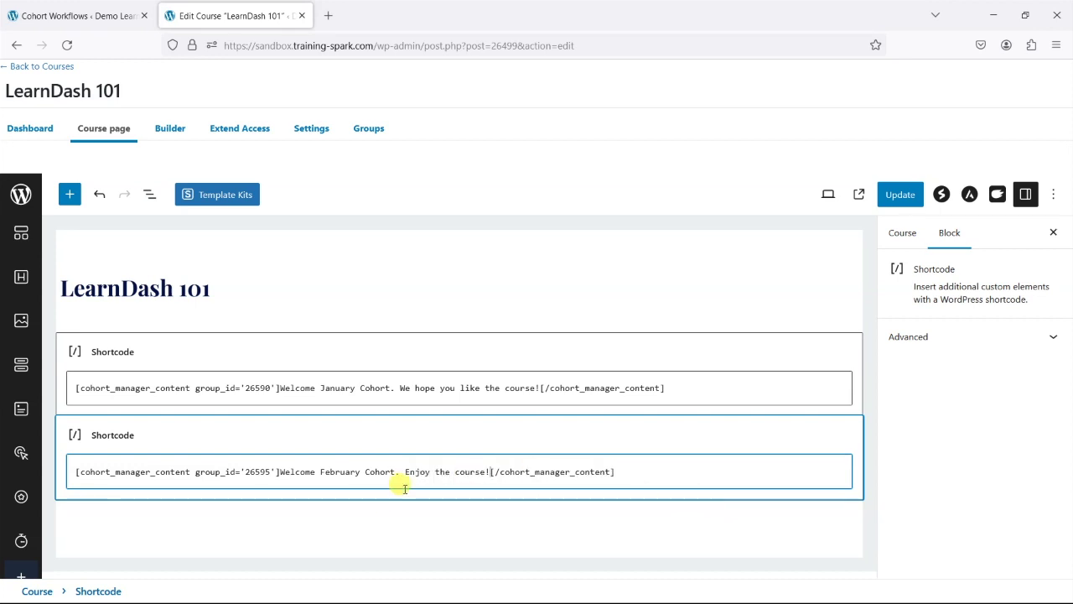
{"action": "left_click", "coordinate": [239, 377]}
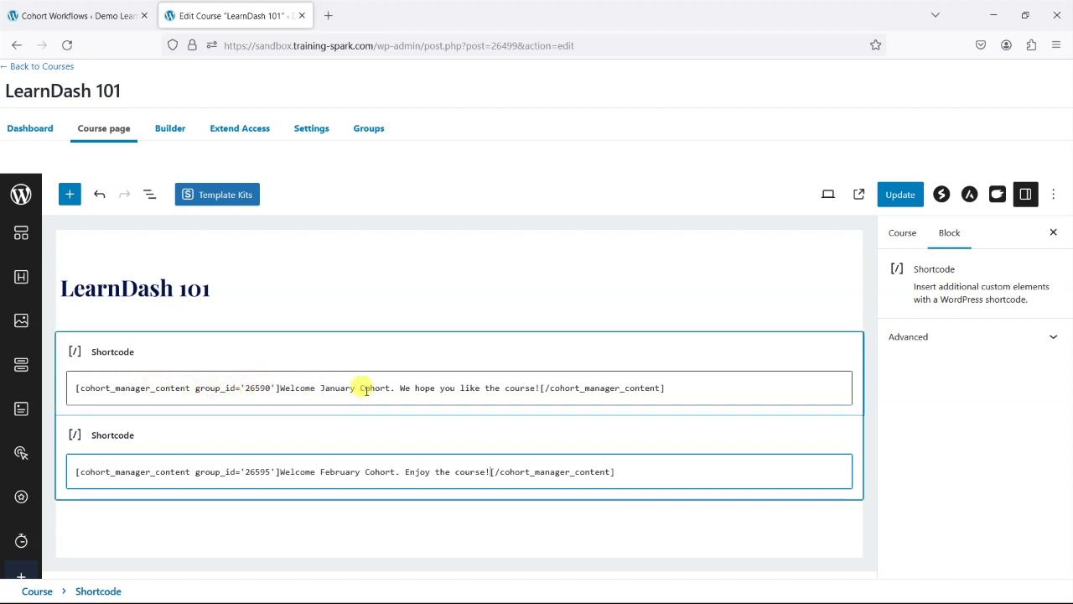
{"action": "left_click", "coordinate": [192, 472]}
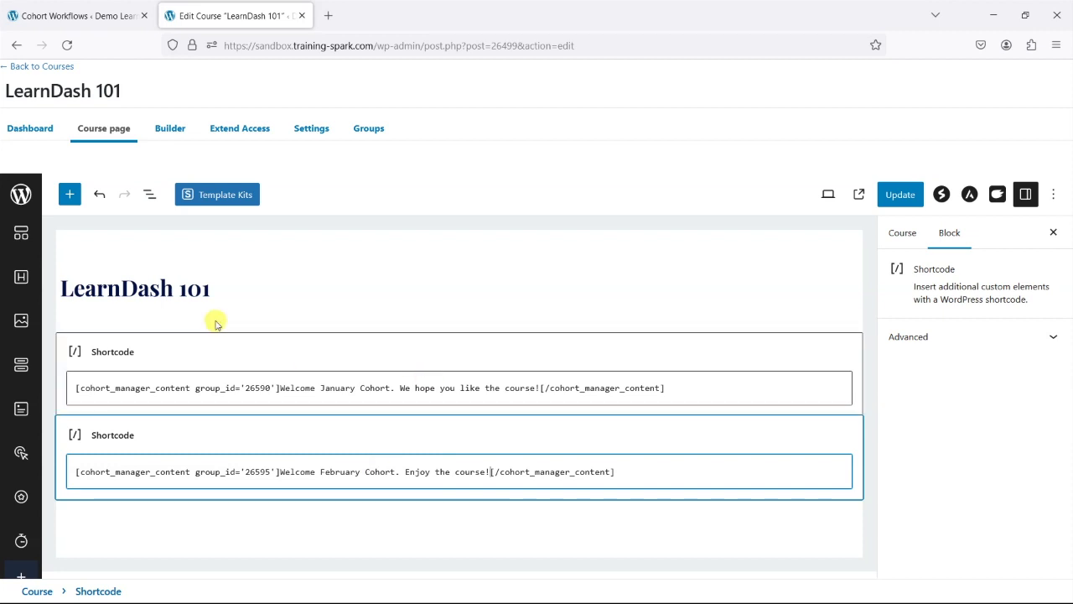
{"action": "left_click", "coordinate": [899, 194]}
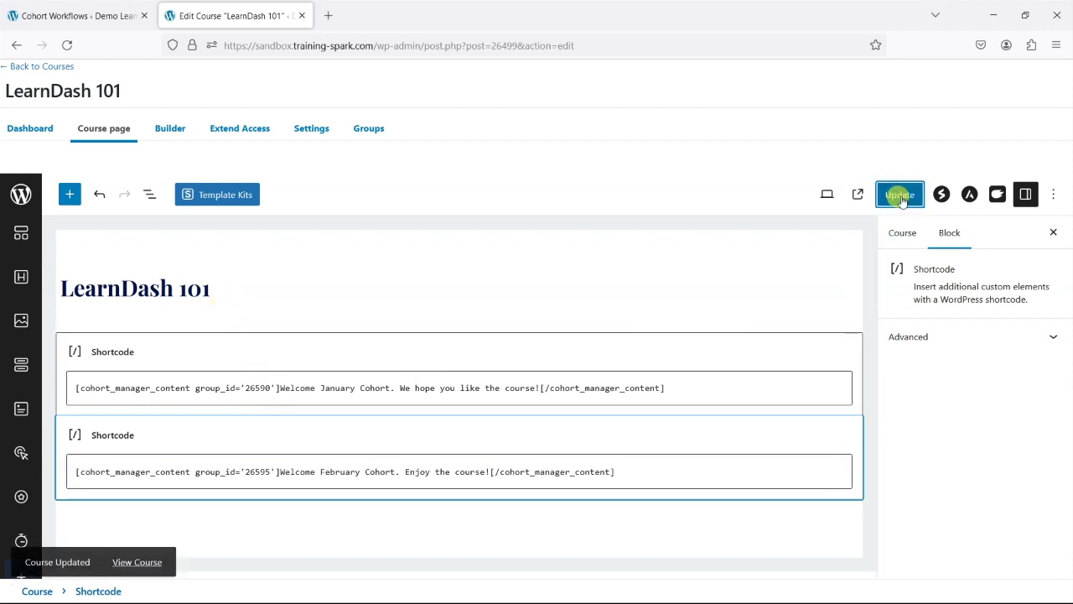
- View the updated LearnDash 101 course page as administrator and check the area around the course content for cohort welcome messages
{"action": "left_click", "coordinate": [135, 562]}
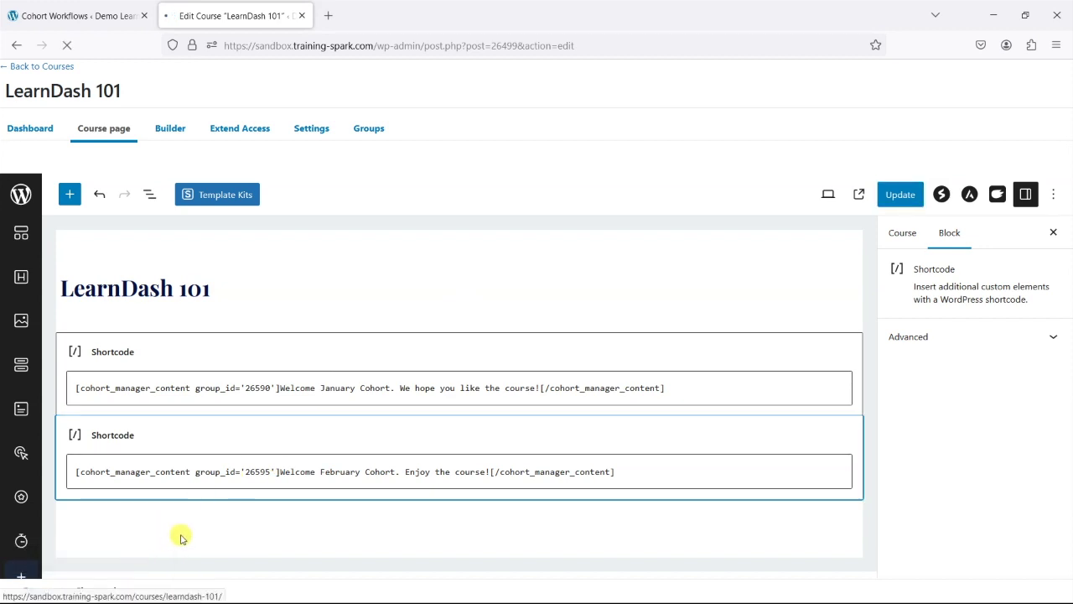
{"action": "scroll", "coordinate": [259, 412], "scroll_direction": "down", "scroll_amount": 8}
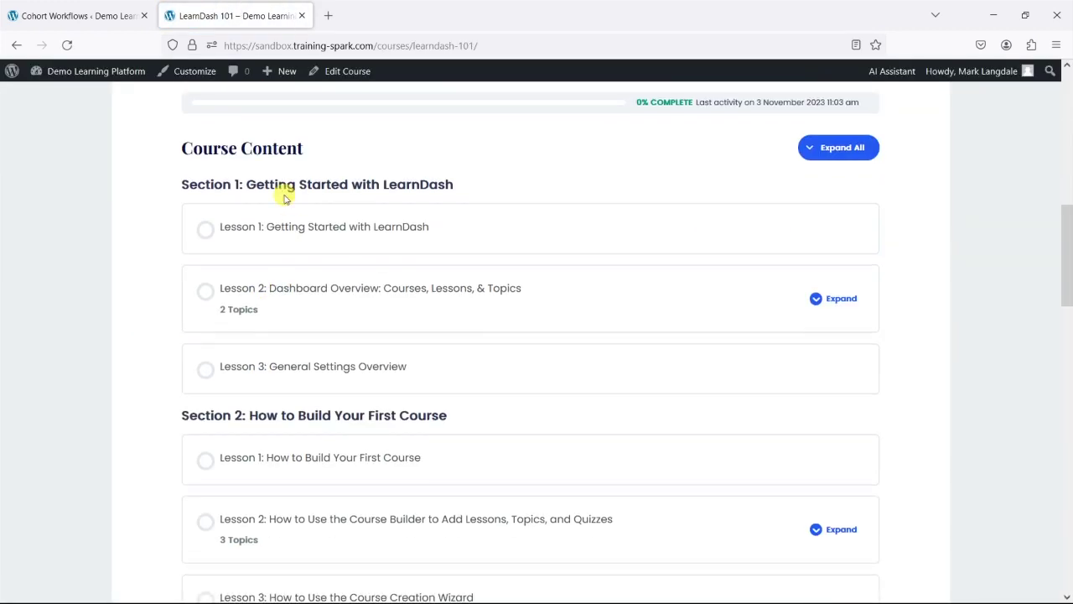
{"action": "scroll", "coordinate": [285, 197], "scroll_direction": "up", "scroll_amount": 3}
{"action": "scroll", "coordinate": [293, 197], "scroll_direction": "down", "scroll_amount": 10}
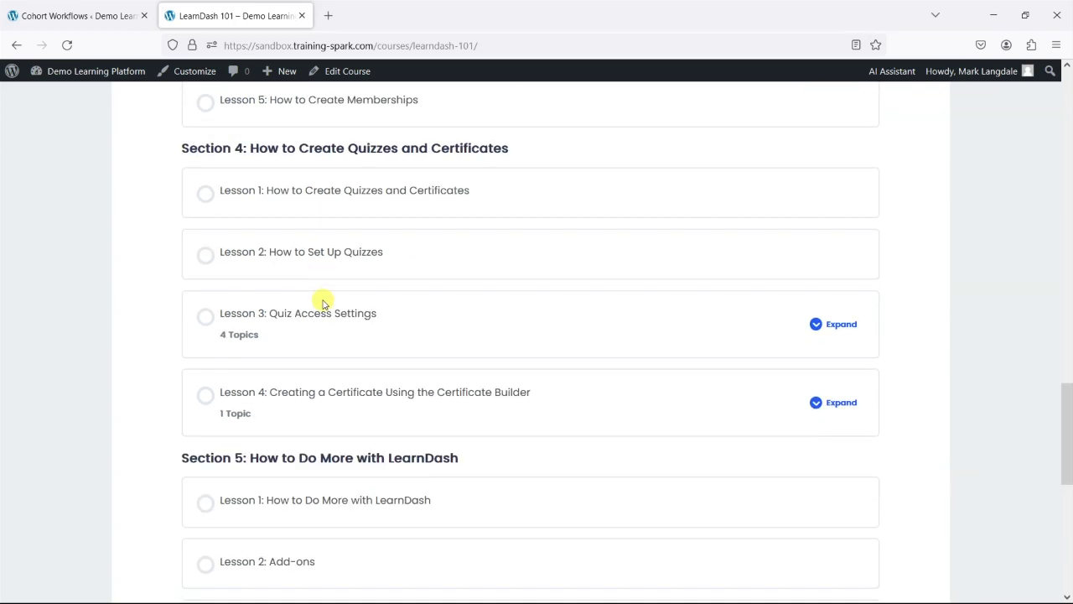
{"action": "scroll", "coordinate": [323, 302], "scroll_direction": "up", "scroll_amount": 10}
- Switch to the private browsing window and reload the LearnDash 101 page to check the January Cohort learner's welcome message
{"action": "key", "text": "alt+Tab"}
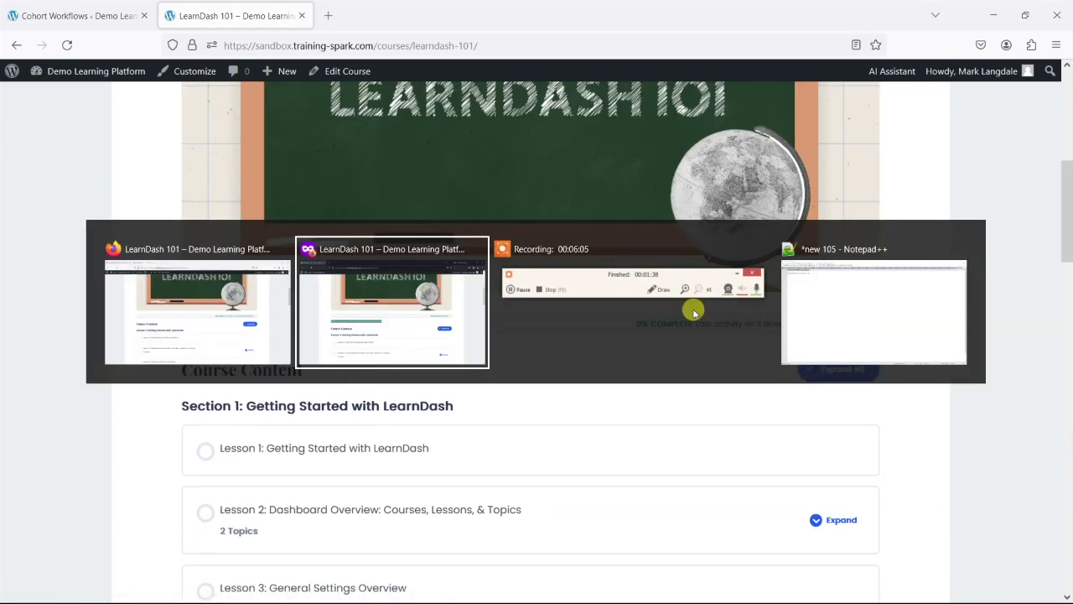
{"action": "left_click", "coordinate": [387, 287]}
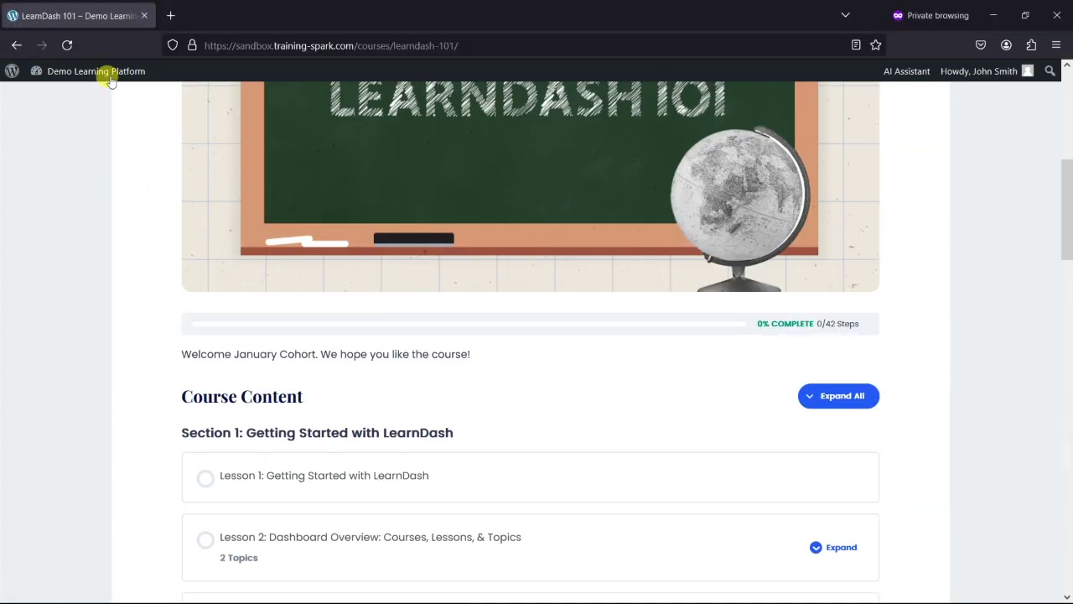
{"action": "left_click", "coordinate": [70, 48]}
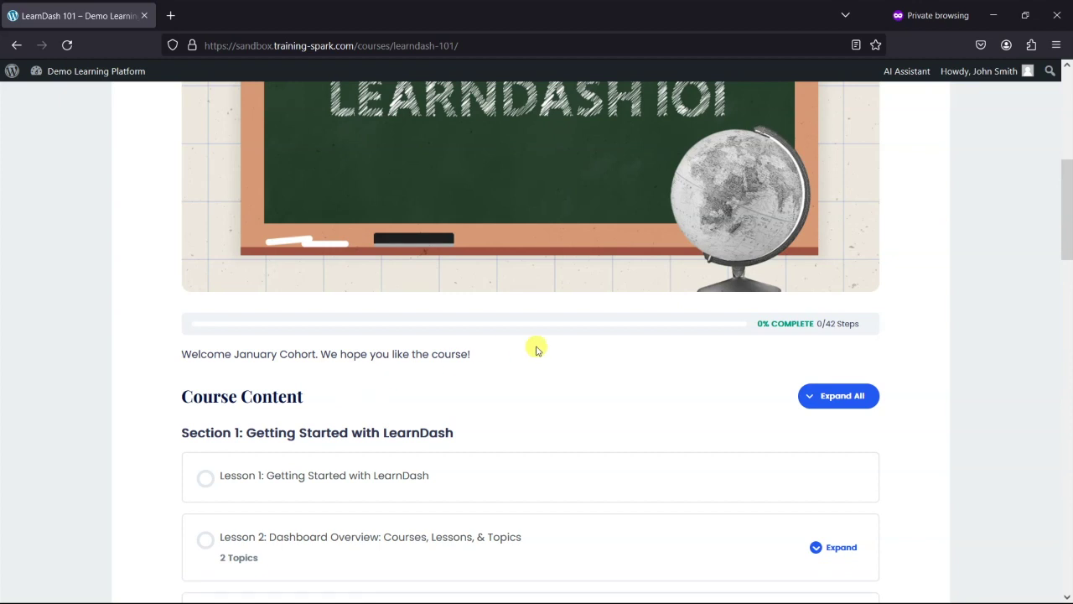
- Log out the January Cohort learner and log in with the February Cohort learner's e-mail address and account password
{"action": "mouse_move", "coordinate": [966, 75]}
{"action": "left_click", "coordinate": [952, 155]}
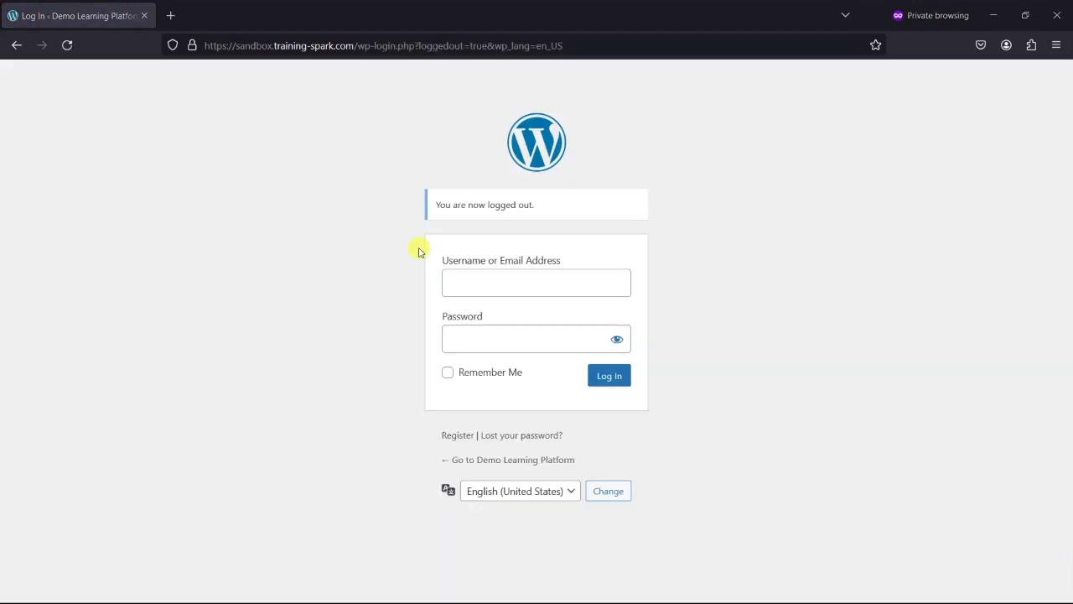
{"action": "left_click", "coordinate": [478, 279]}
{"action": "key", "text": "ctrl+v"}
{"action": "left_click", "coordinate": [498, 339]}
{"action": "type", "text": "p"}
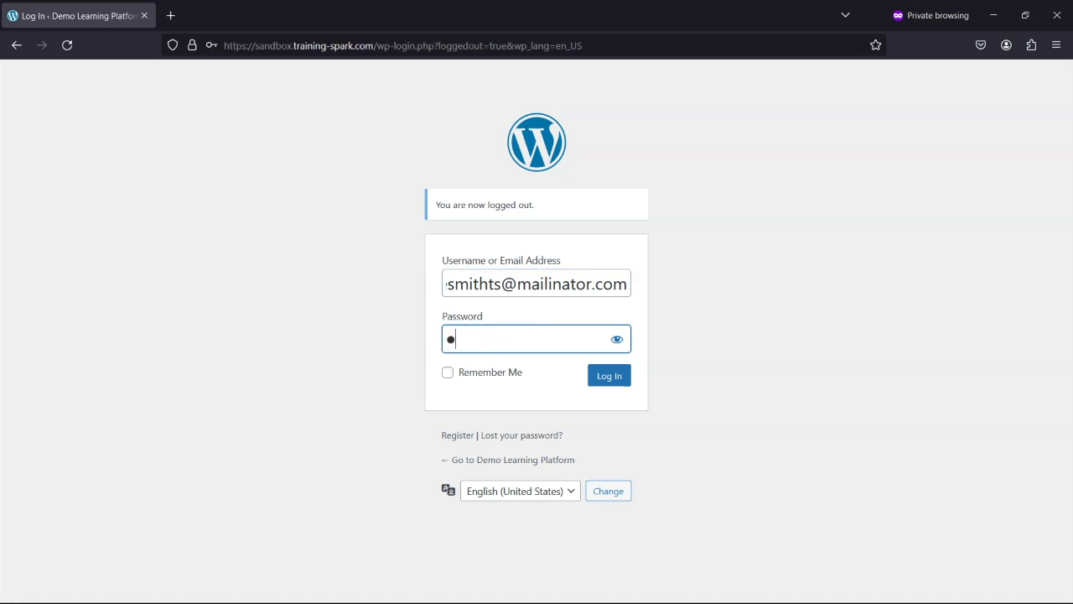
{"action": "key", "text": "Return"}
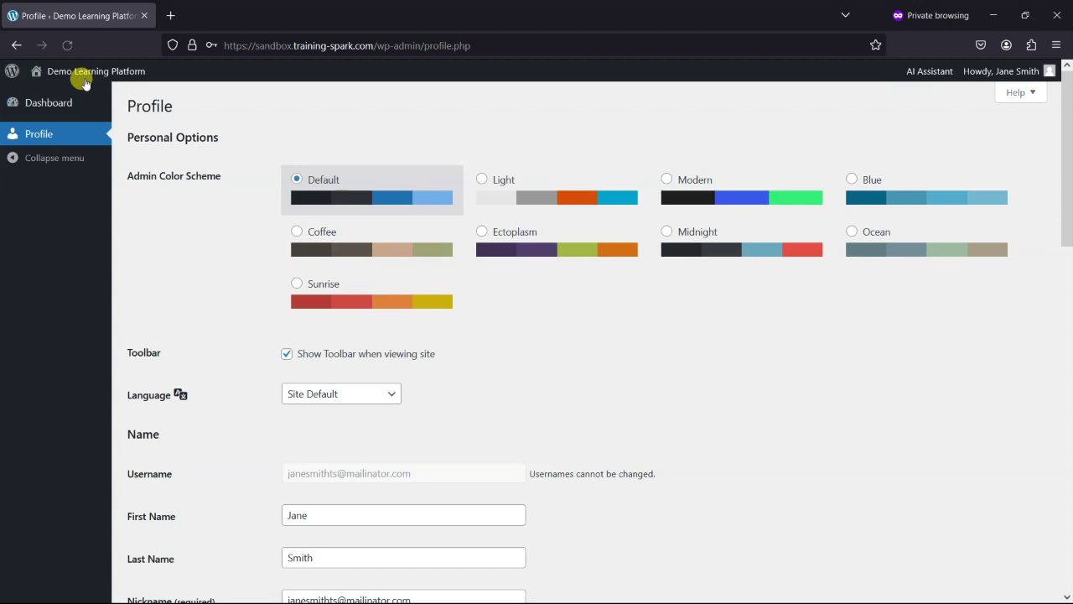
- Visit the site, open LearnDash 101 from All Courses and check the welcome message above the course content
{"action": "mouse_move", "coordinate": [84, 72]}
{"action": "left_click", "coordinate": [79, 96]}
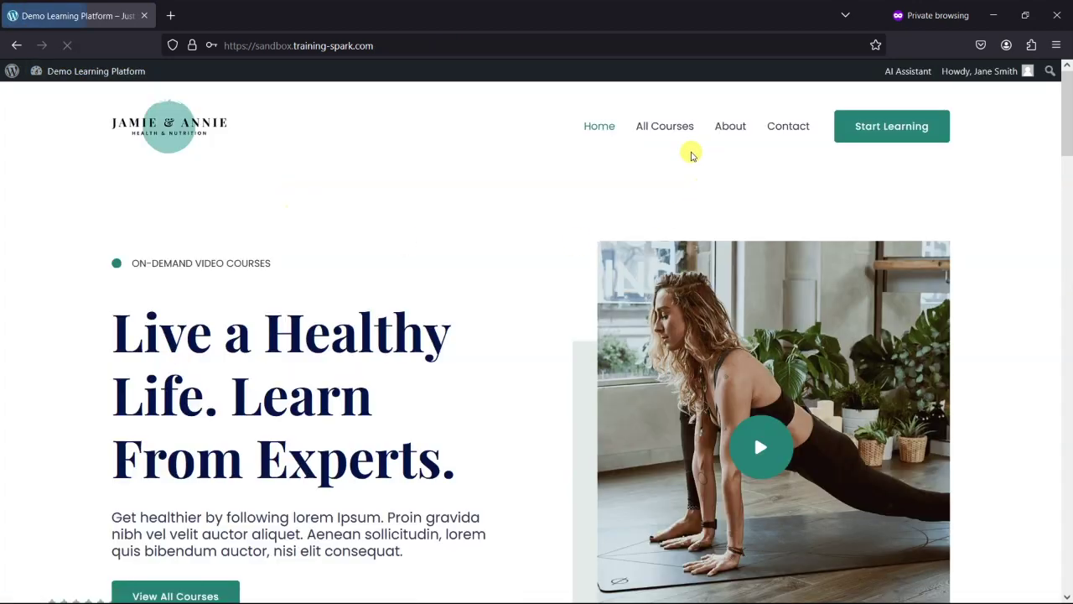
{"action": "left_click", "coordinate": [660, 130]}
{"action": "scroll", "coordinate": [525, 295], "scroll_direction": "down", "scroll_amount": 3}
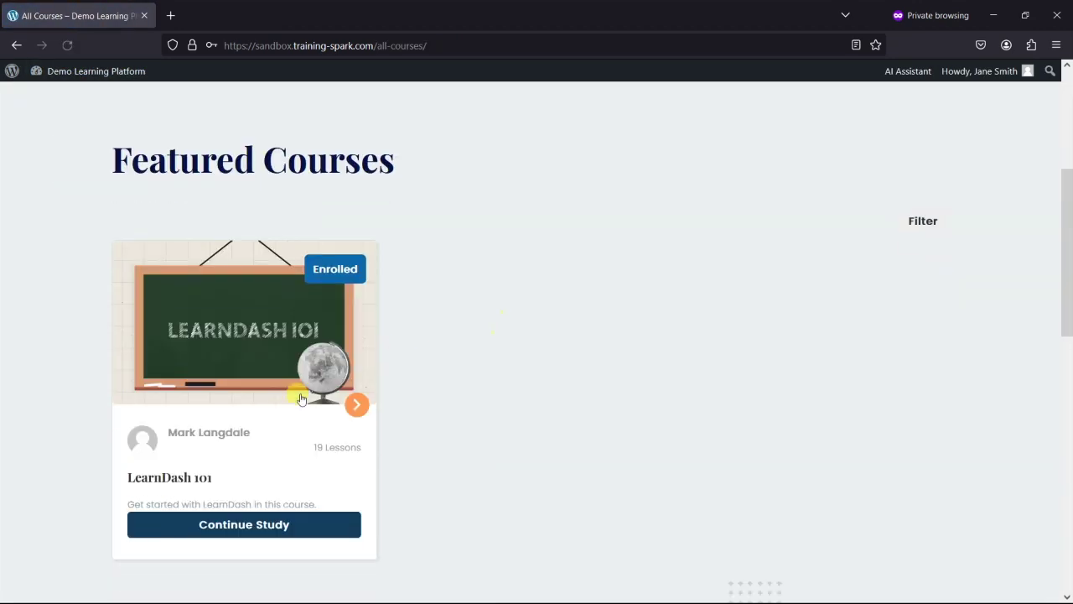
{"action": "left_click", "coordinate": [154, 244]}
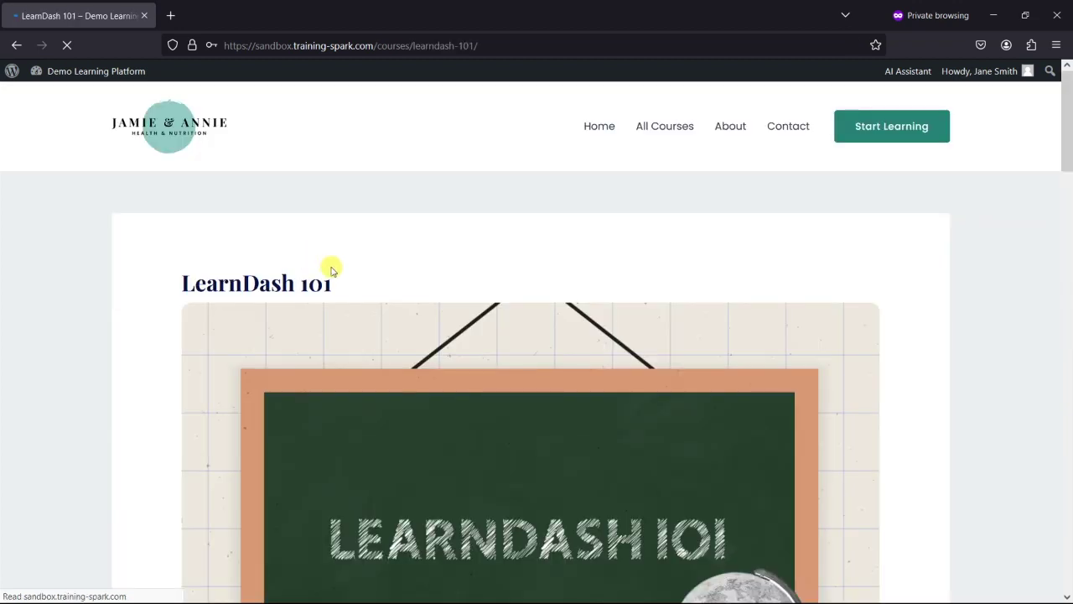
{"action": "scroll", "coordinate": [305, 280], "scroll_direction": "down", "scroll_amount": 5}
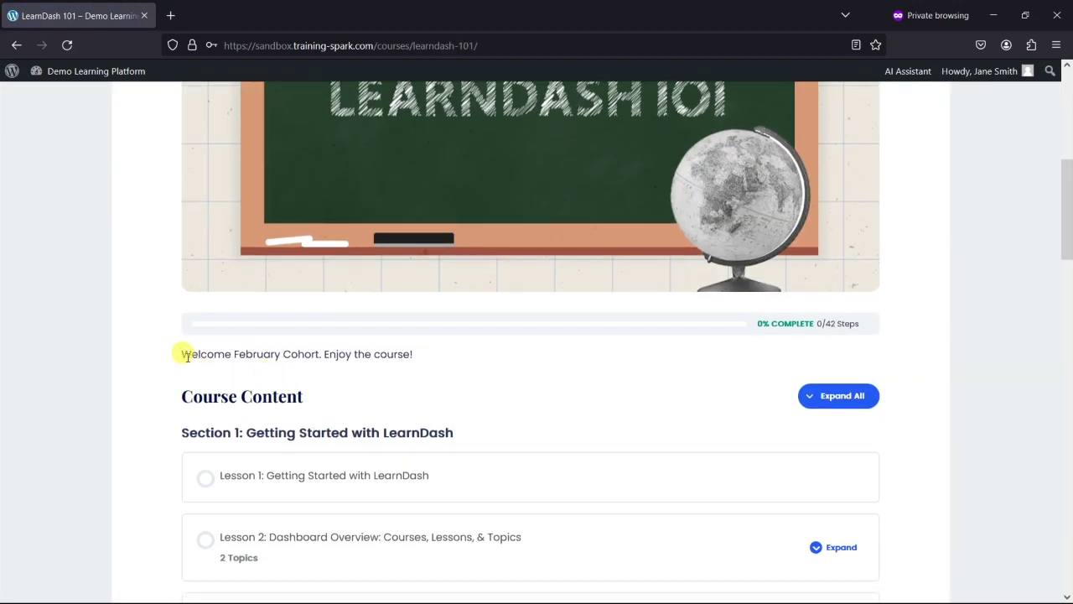
{"action": "left_click_drag", "start_coordinate": [183, 353], "coordinate": [439, 359]}
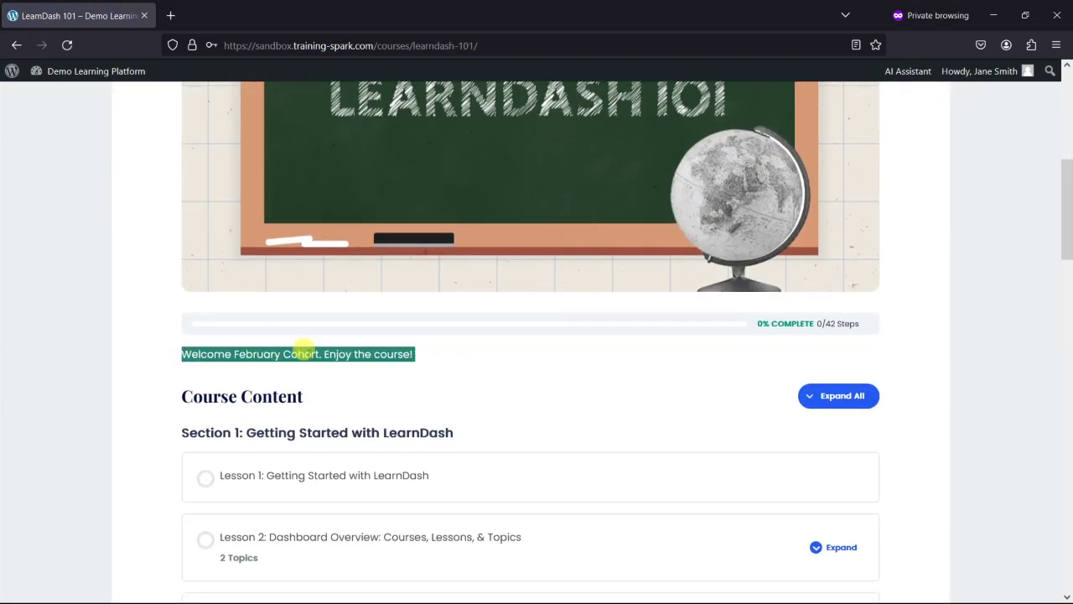
{"action": "left_click", "coordinate": [433, 361]}
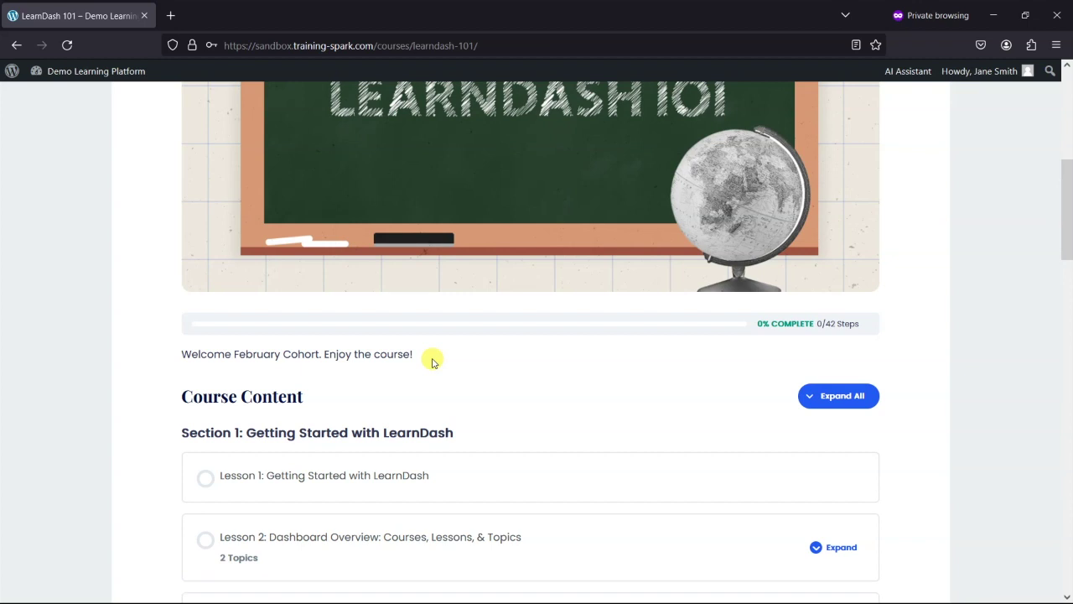
- Go to demo.training-spark.com and find the Cohort Manager description and its demo access option
{"action": "left_click", "coordinate": [385, 45]}
{"action": "type", "text": "dem"}
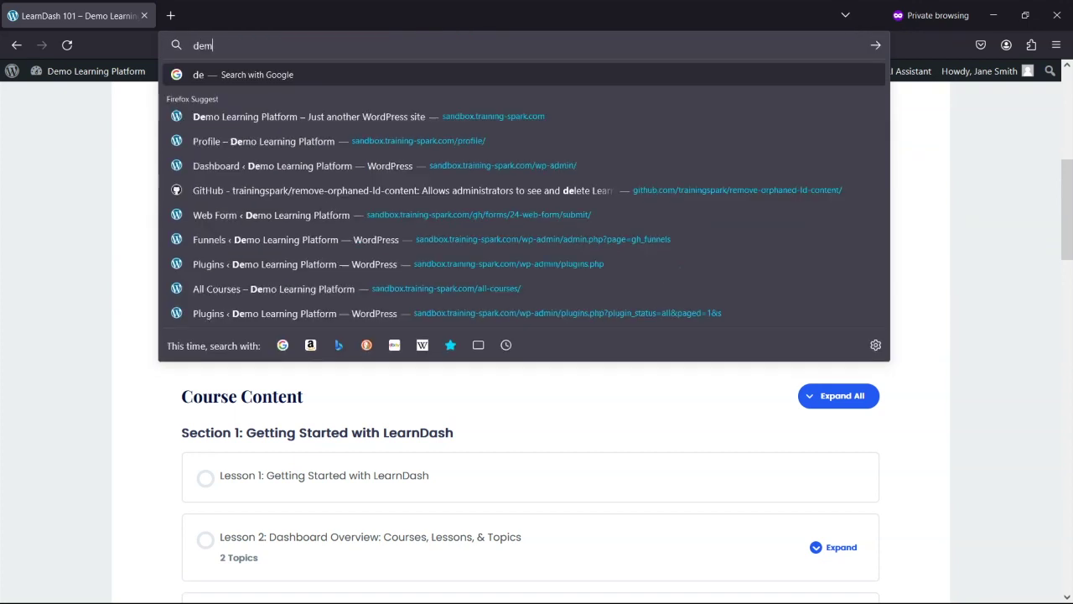
{"action": "type", "text": "o.t"}
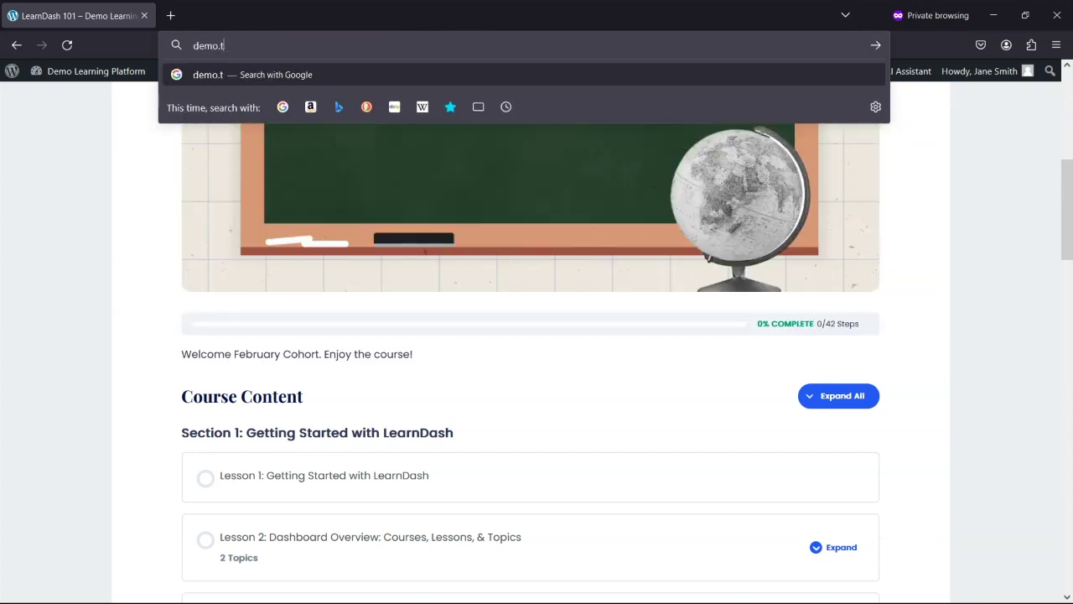
{"action": "type", "text": "rainin"}
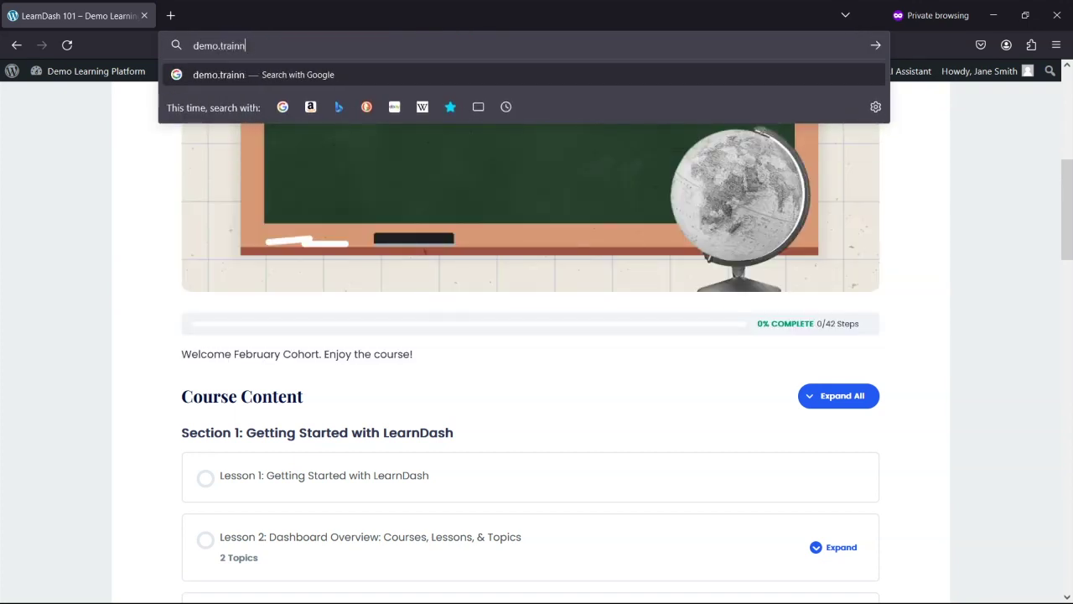
{"action": "type", "text": "g-spark.com"}
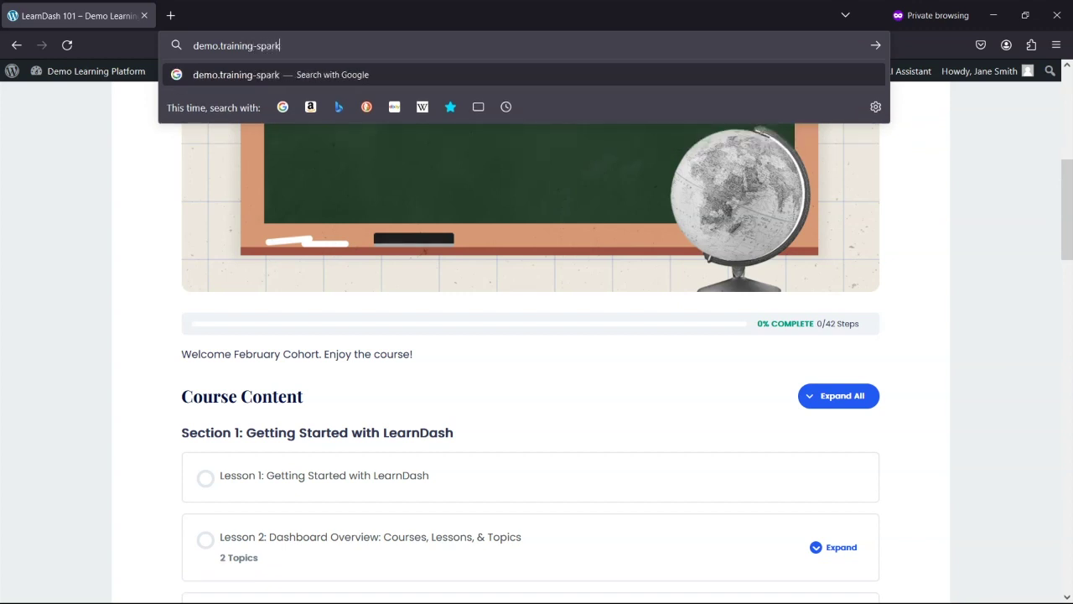
{"action": "key", "text": "Return"}
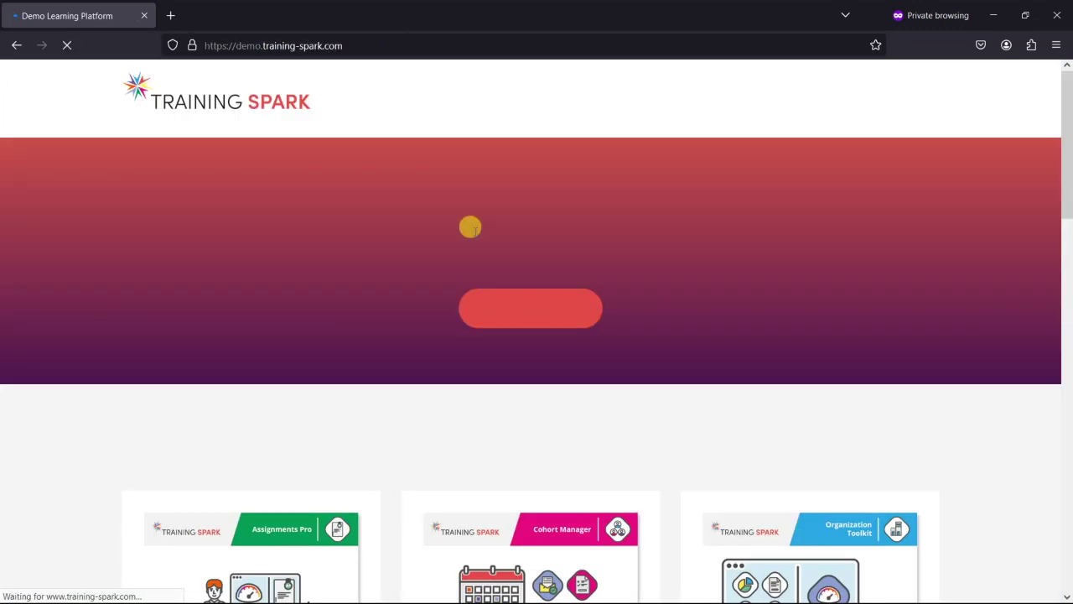
{"action": "scroll", "coordinate": [537, 127], "scroll_direction": "down", "scroll_amount": 3}
{"action": "scroll", "coordinate": [473, 134], "scroll_direction": "down", "scroll_amount": 10}
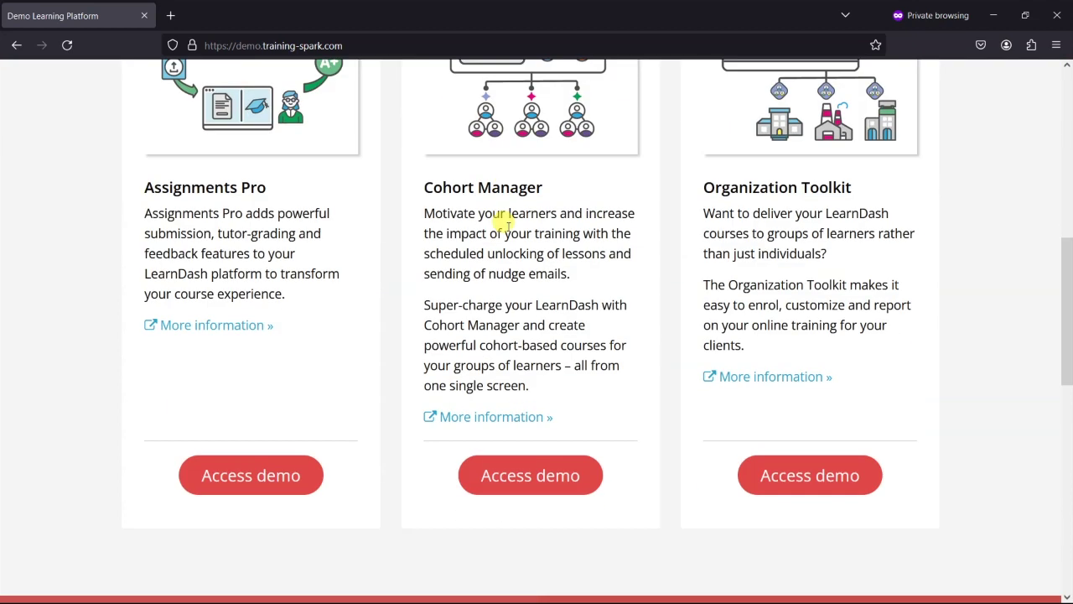